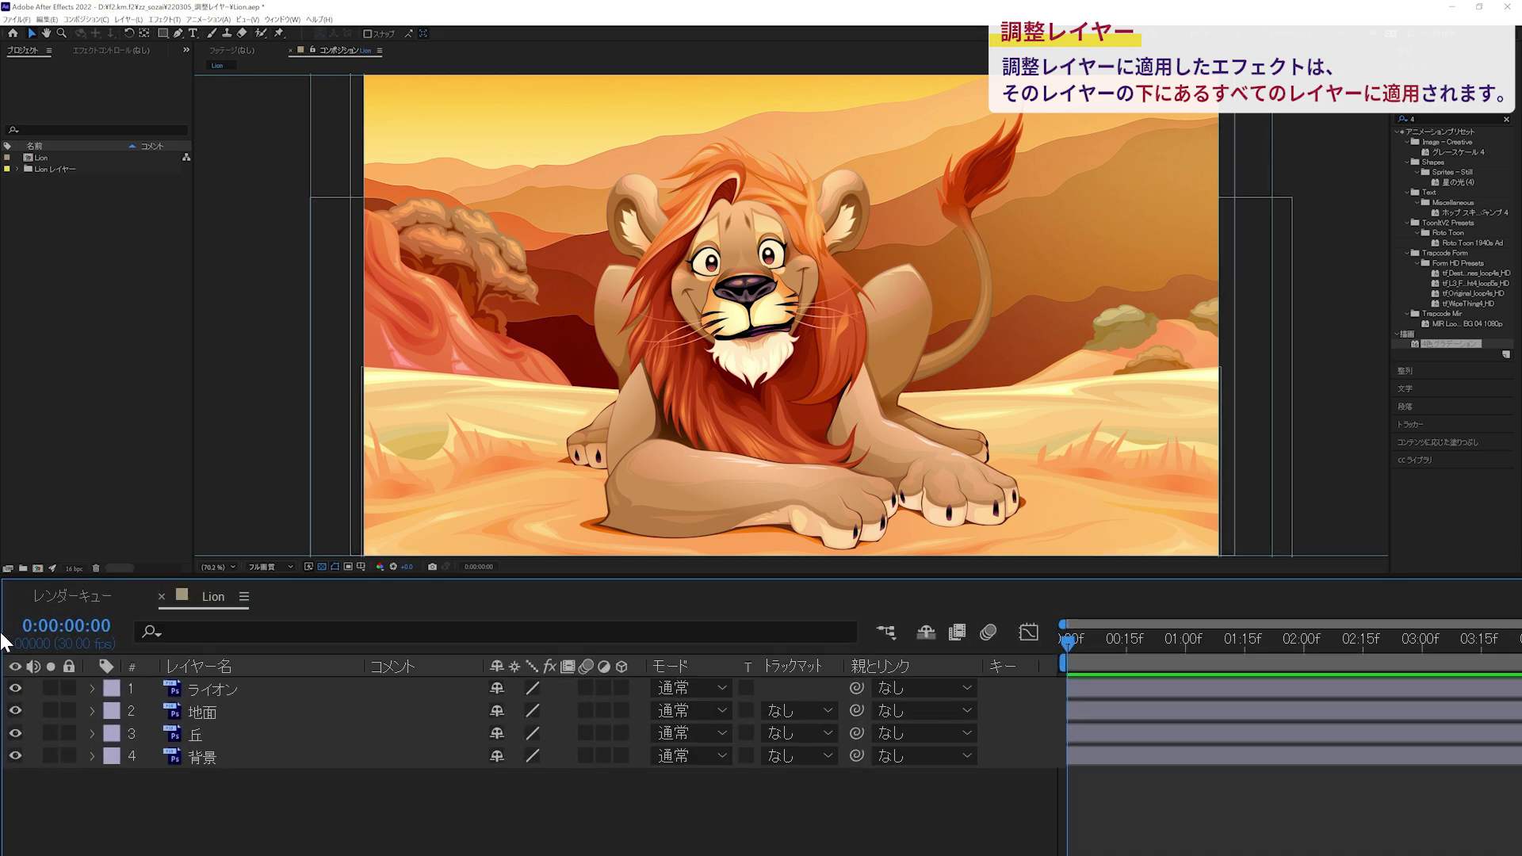
Step: Solo 背景, 丘, 地面 and ライオン in turn to rebuild the full lion scene
{"action": "left_click", "coordinate": [51, 757]}
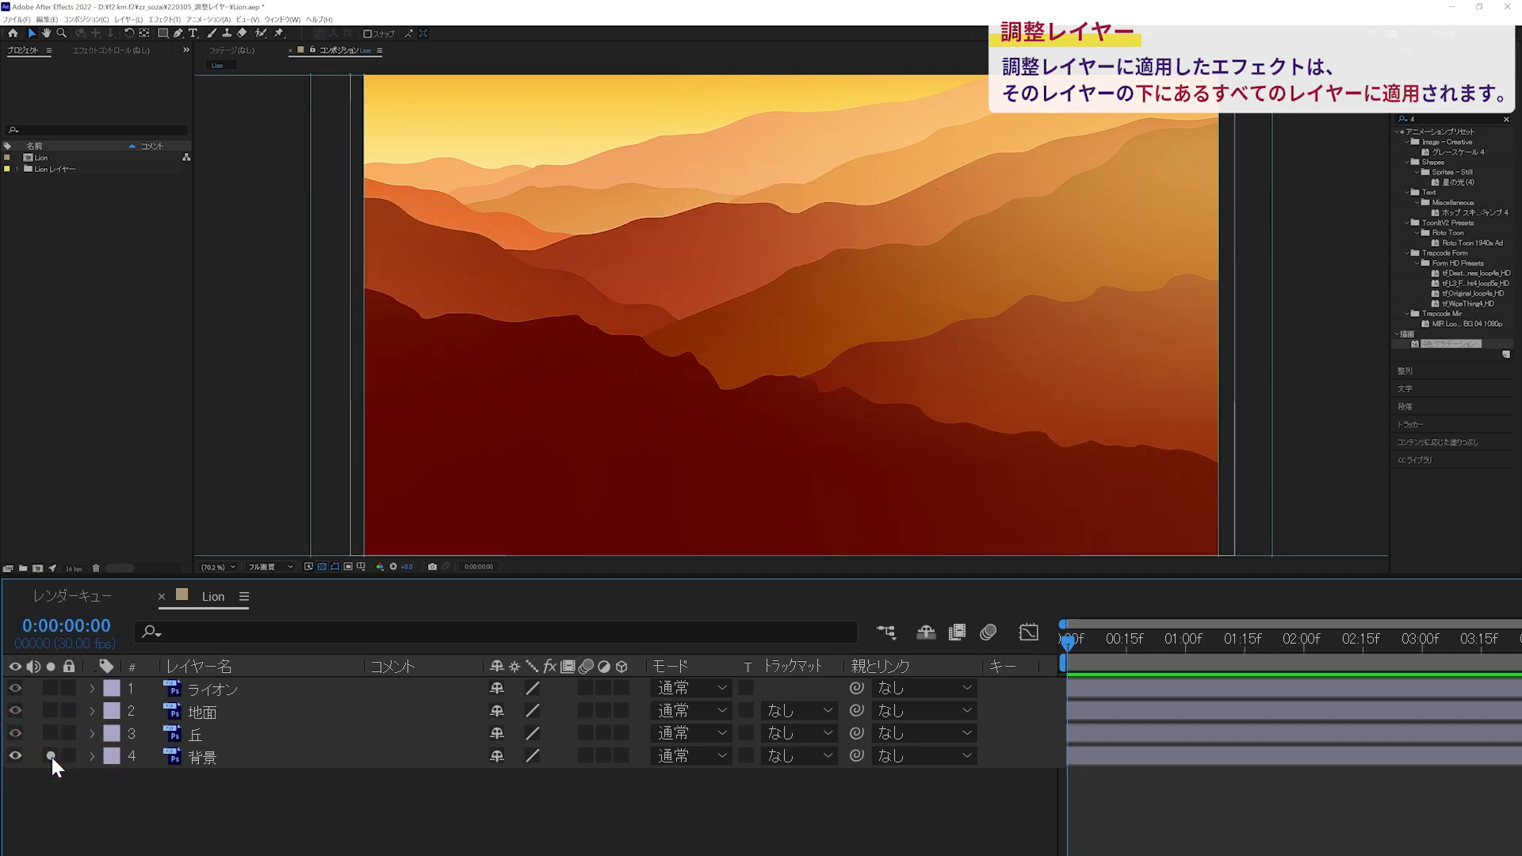
{"action": "left_click", "coordinate": [49, 734]}
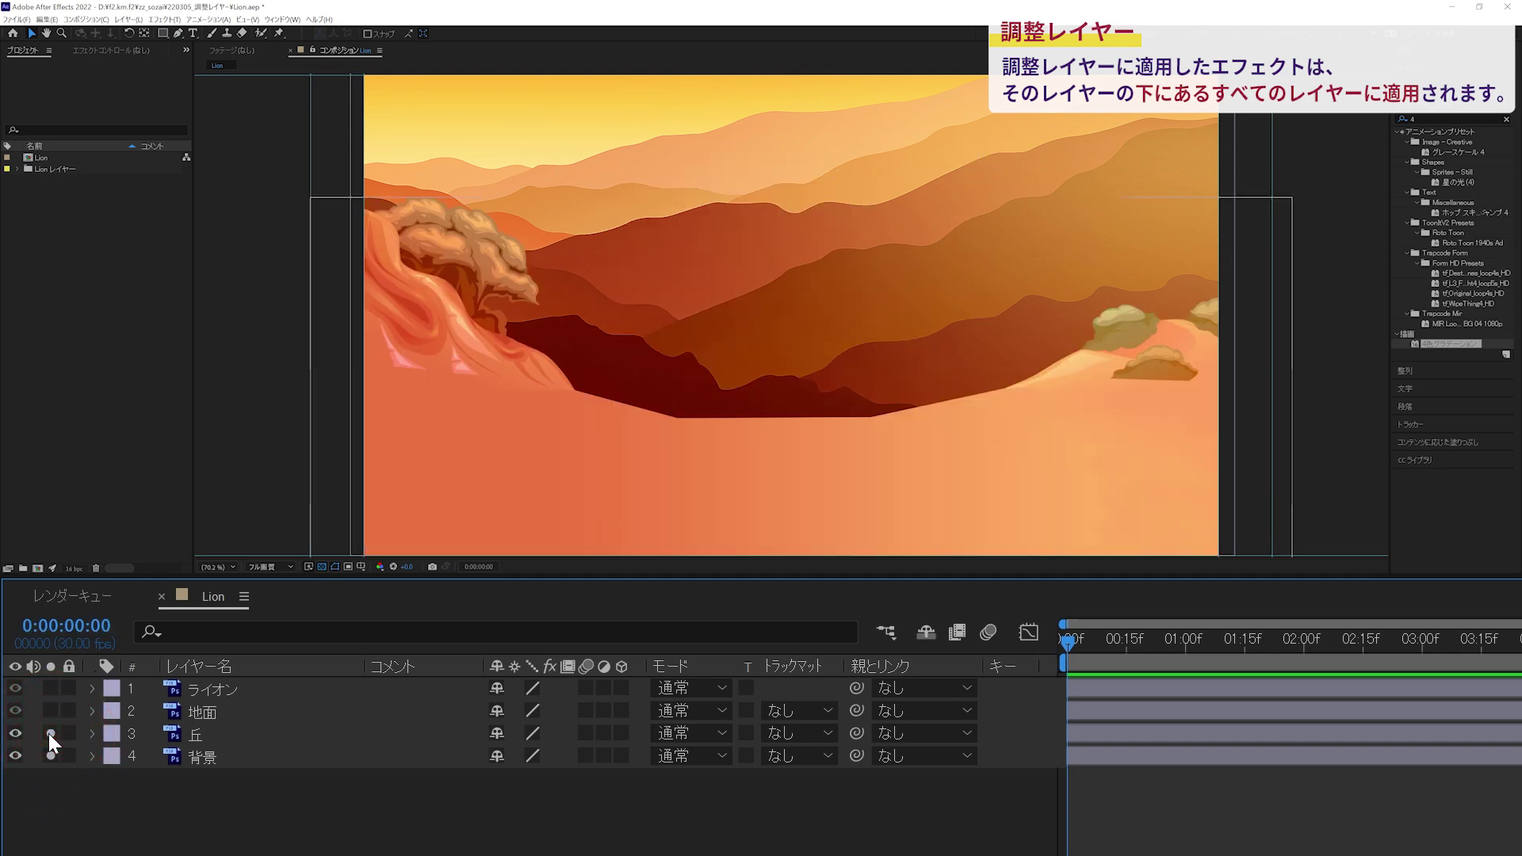
{"action": "left_click", "coordinate": [50, 735]}
{"action": "left_click", "coordinate": [49, 734]}
{"action": "left_click", "coordinate": [50, 734]}
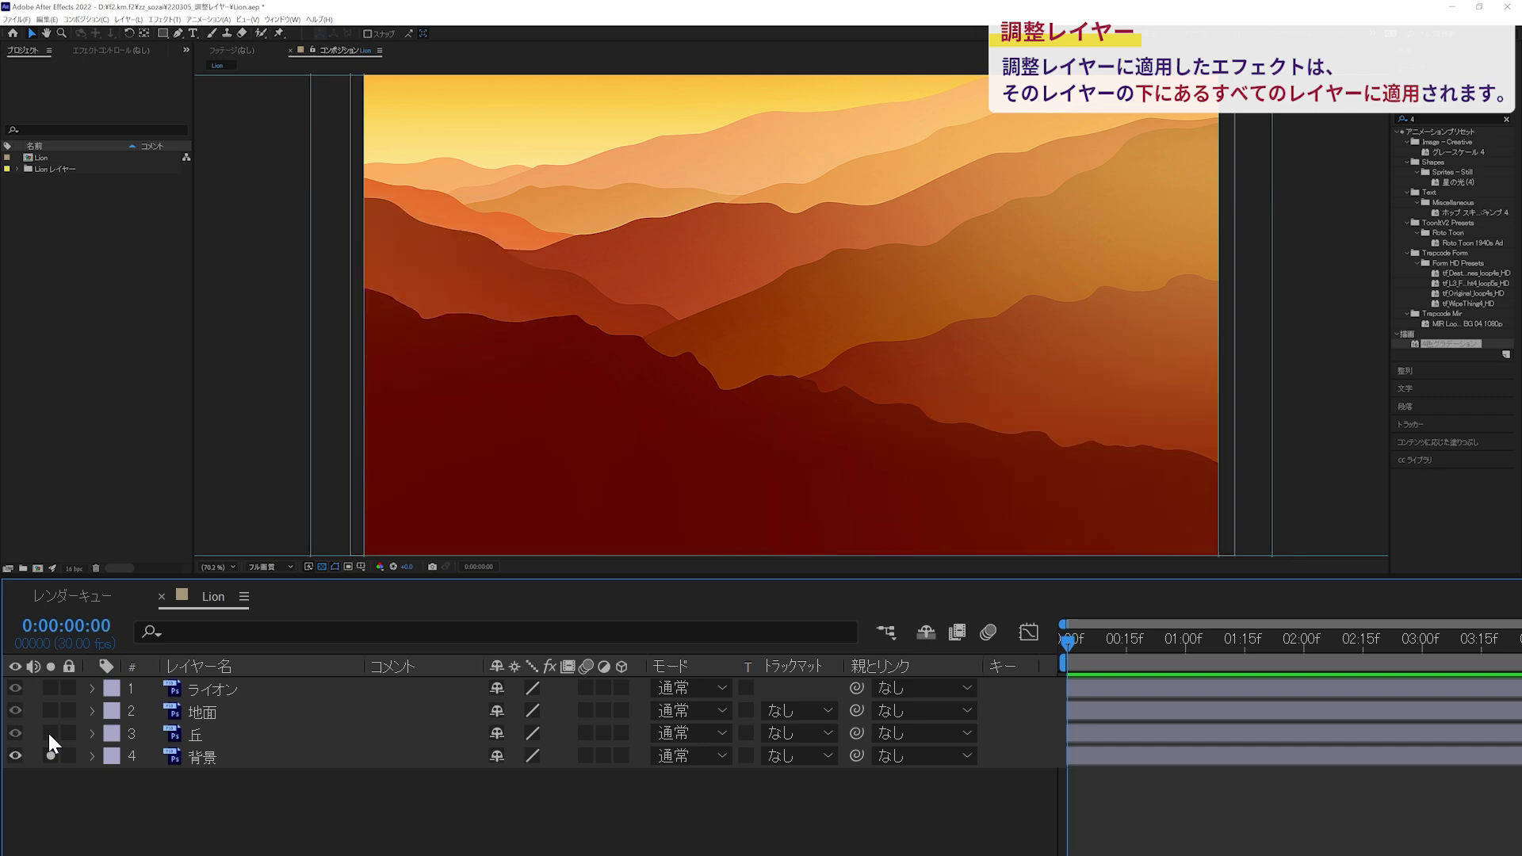
{"action": "left_click", "coordinate": [49, 734]}
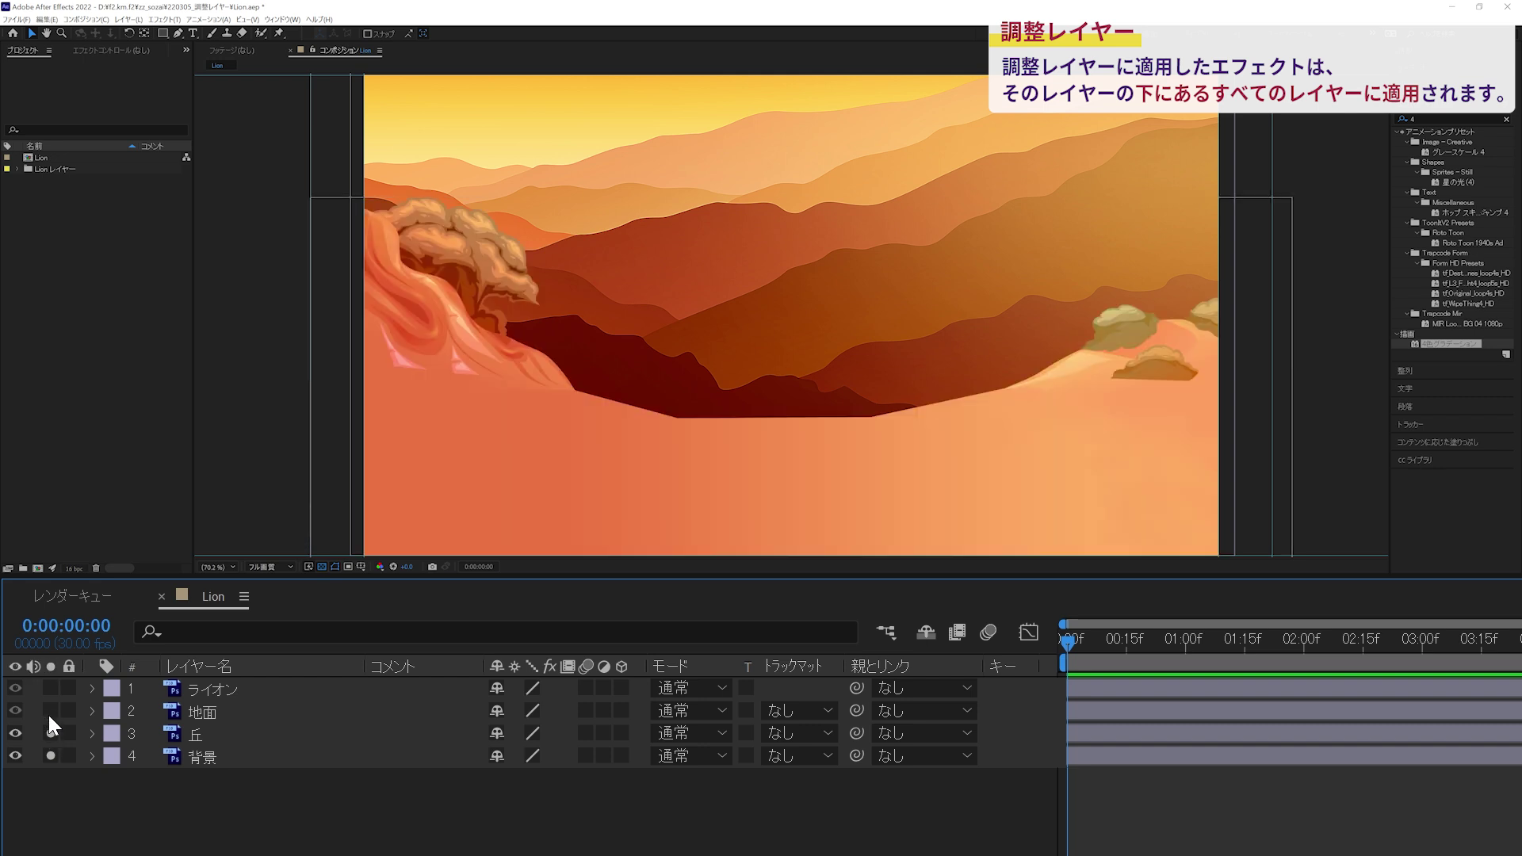
{"action": "left_click", "coordinate": [49, 710]}
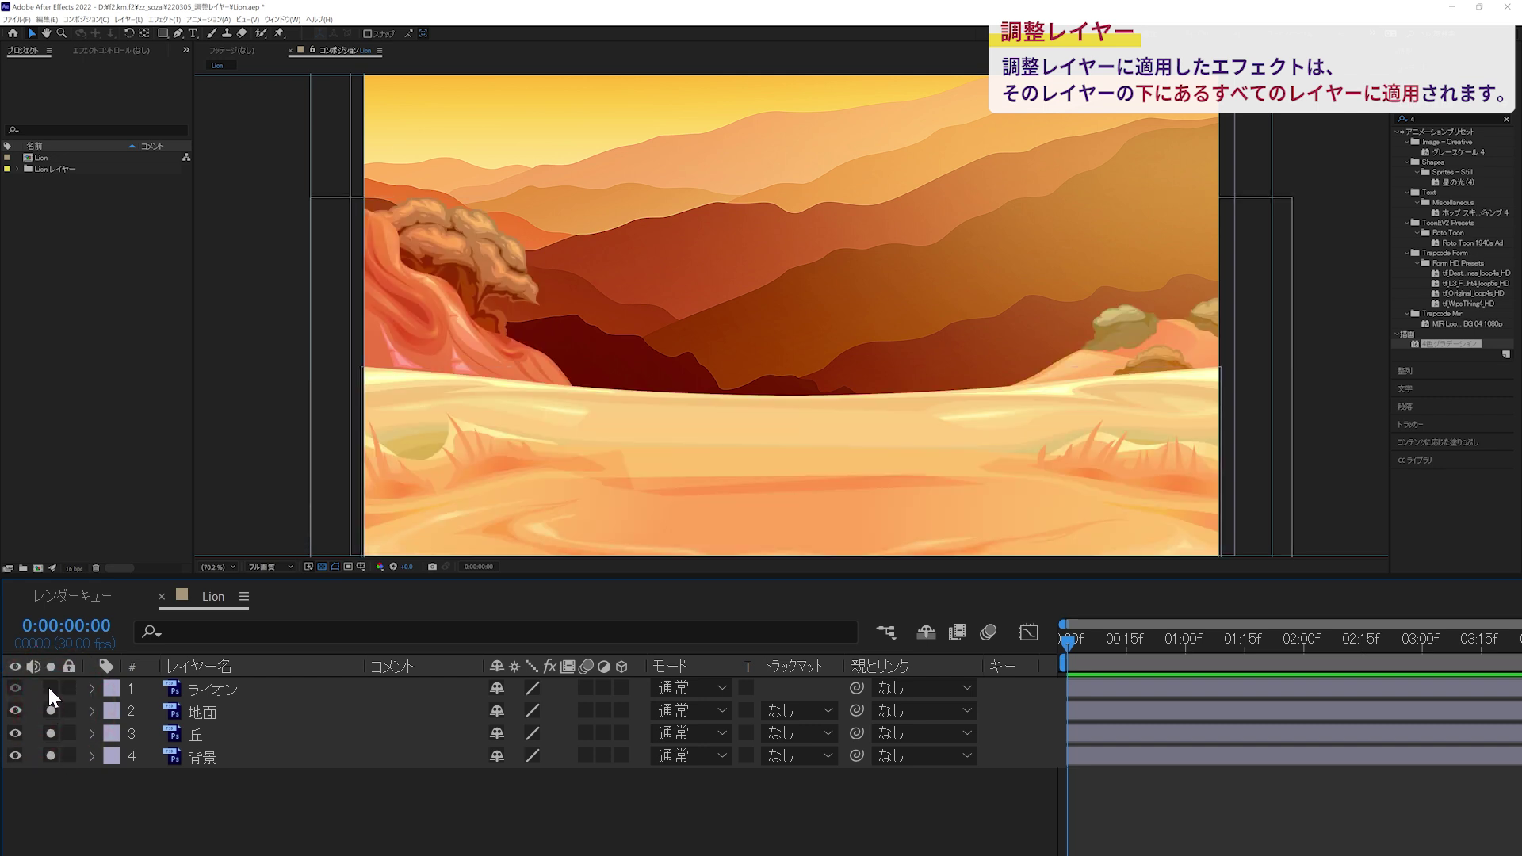
{"action": "left_click", "coordinate": [49, 689]}
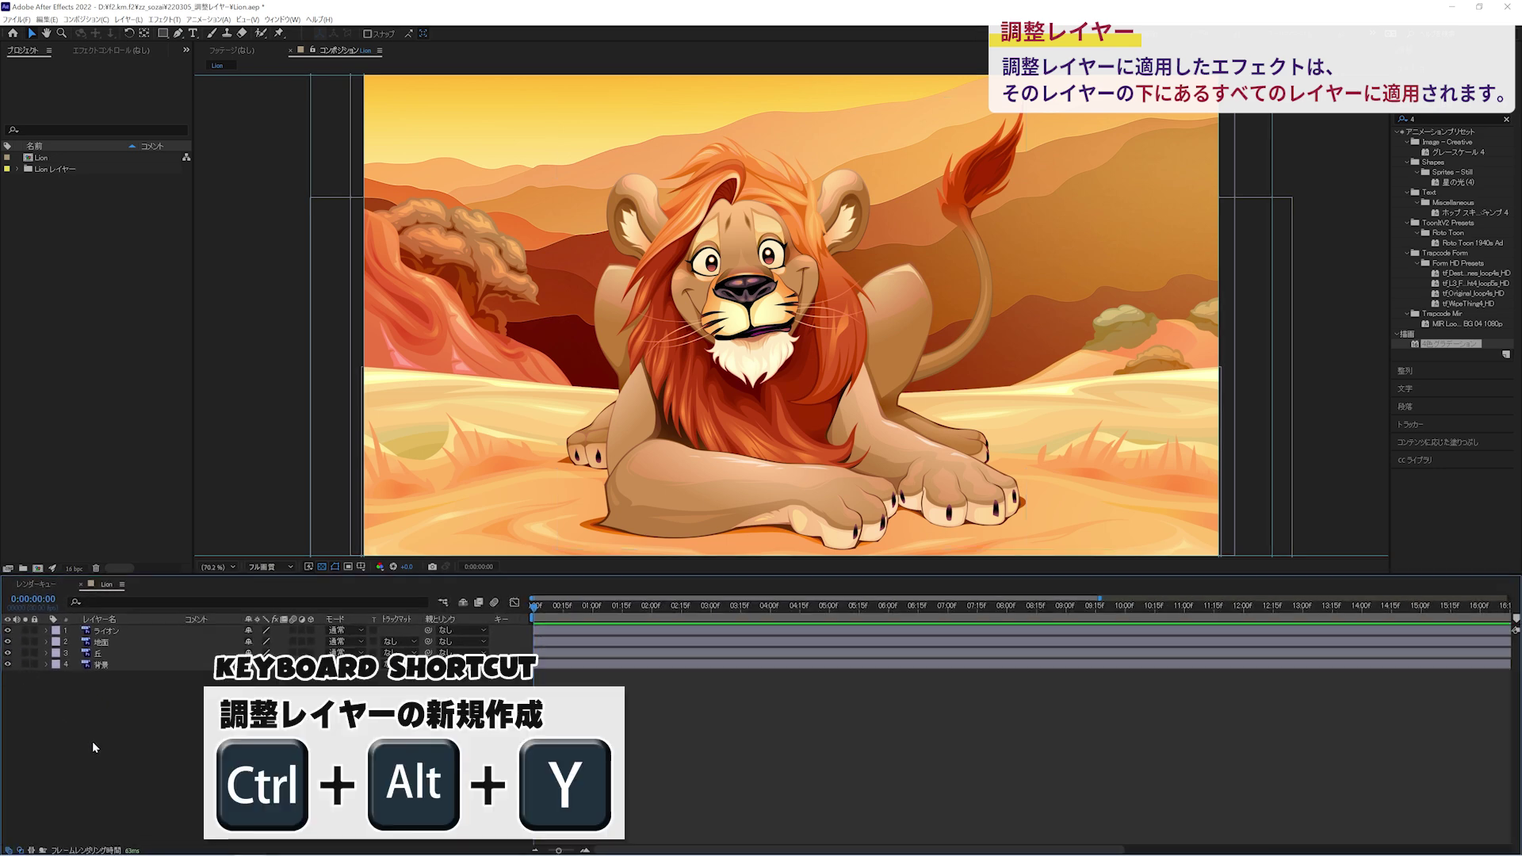
Step: Add an adjustment layer and apply the 4色グラデーション effect to it
{"action": "key", "text": "ctrl+alt+y"}
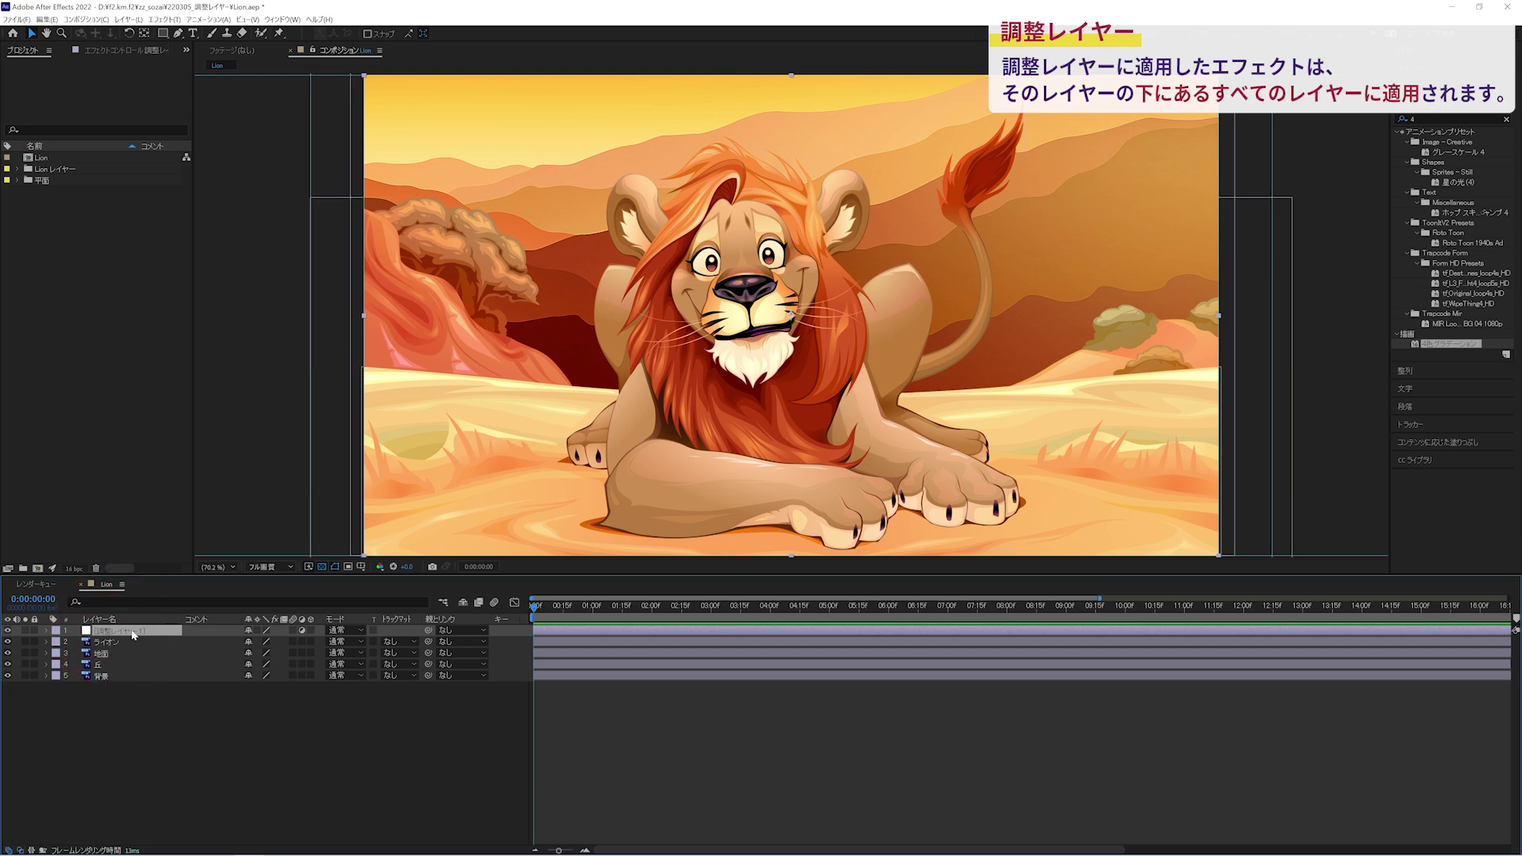
{"action": "left_click", "coordinate": [164, 19]}
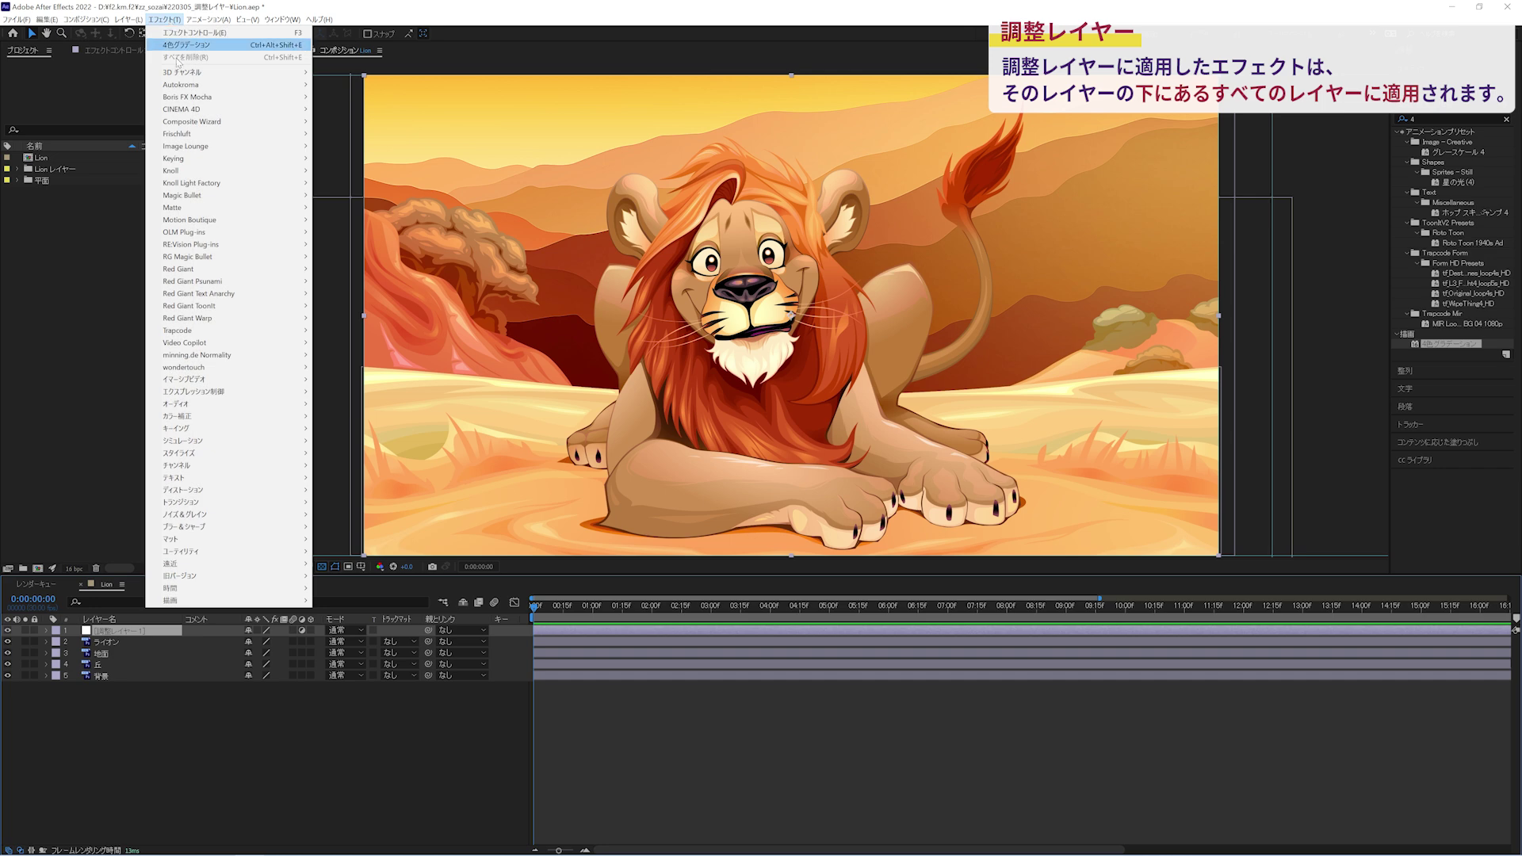
{"action": "mouse_move", "coordinate": [174, 600]}
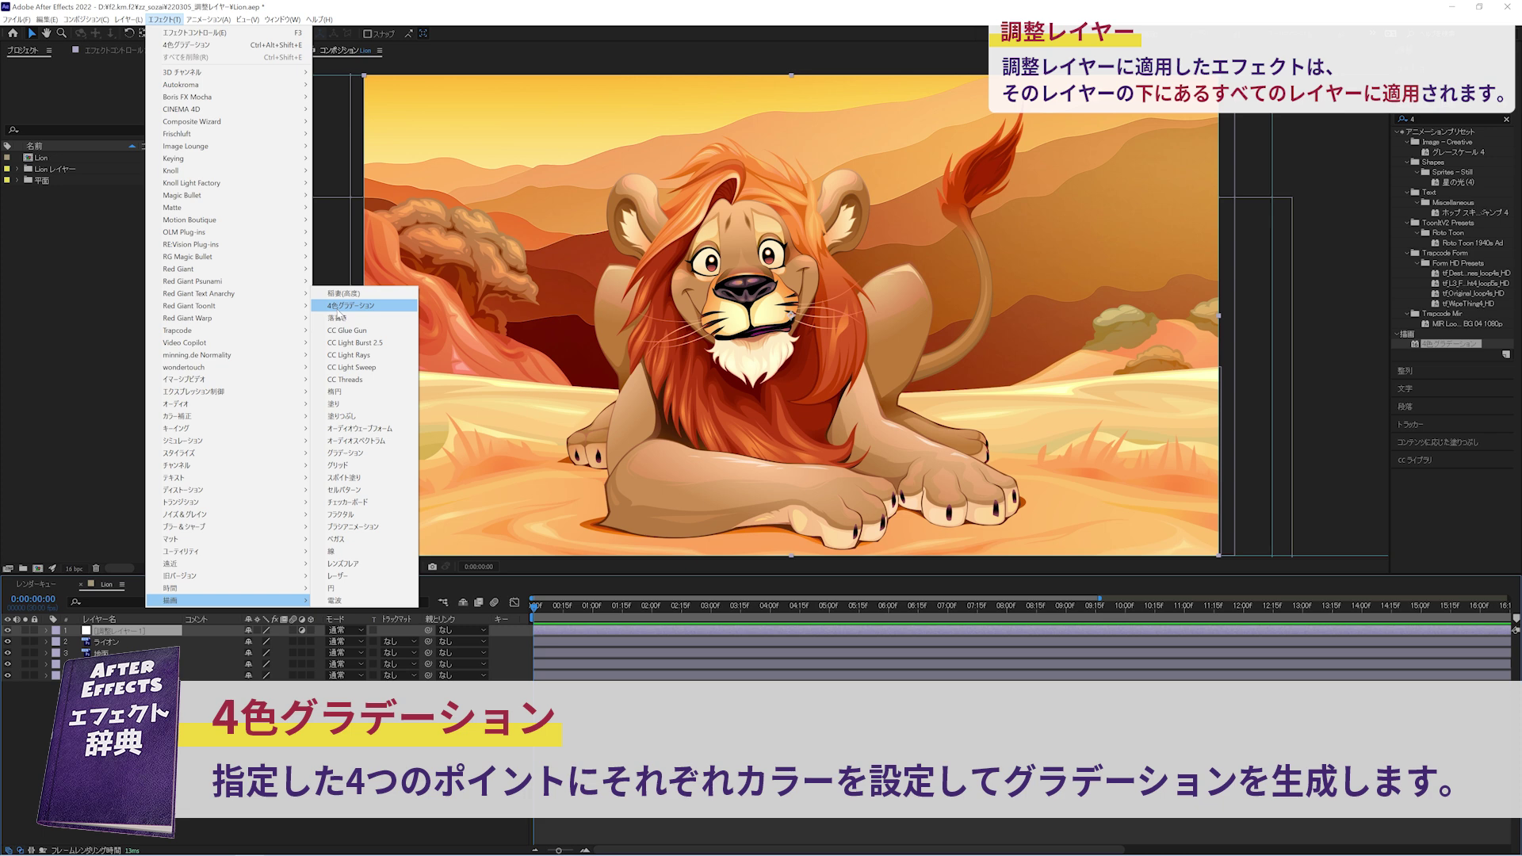
{"action": "left_click", "coordinate": [337, 309]}
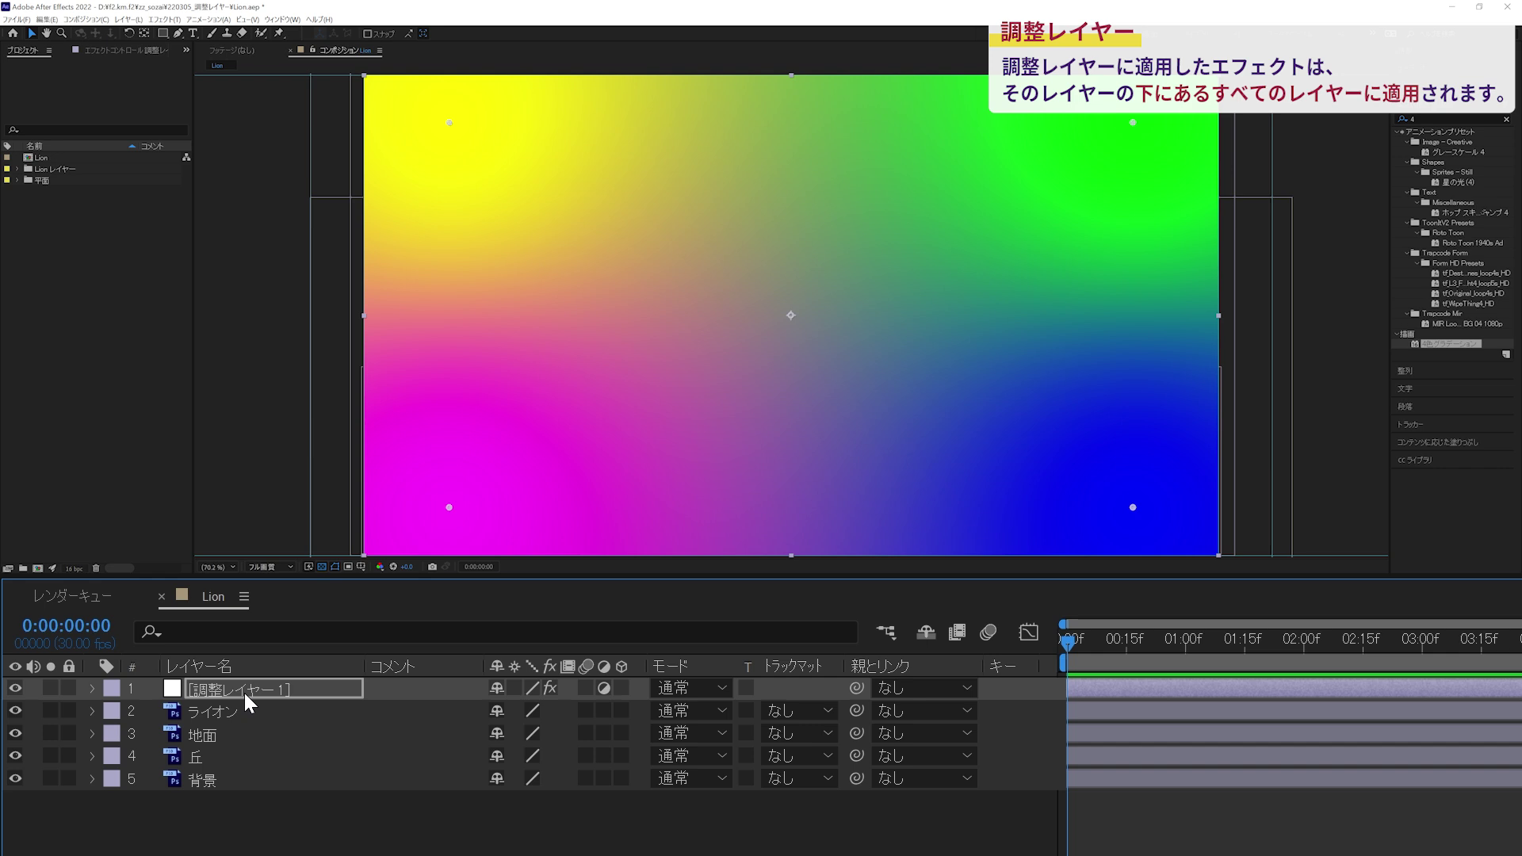
{"action": "left_click_drag", "start_coordinate": [244, 693], "coordinate": [244, 723]}
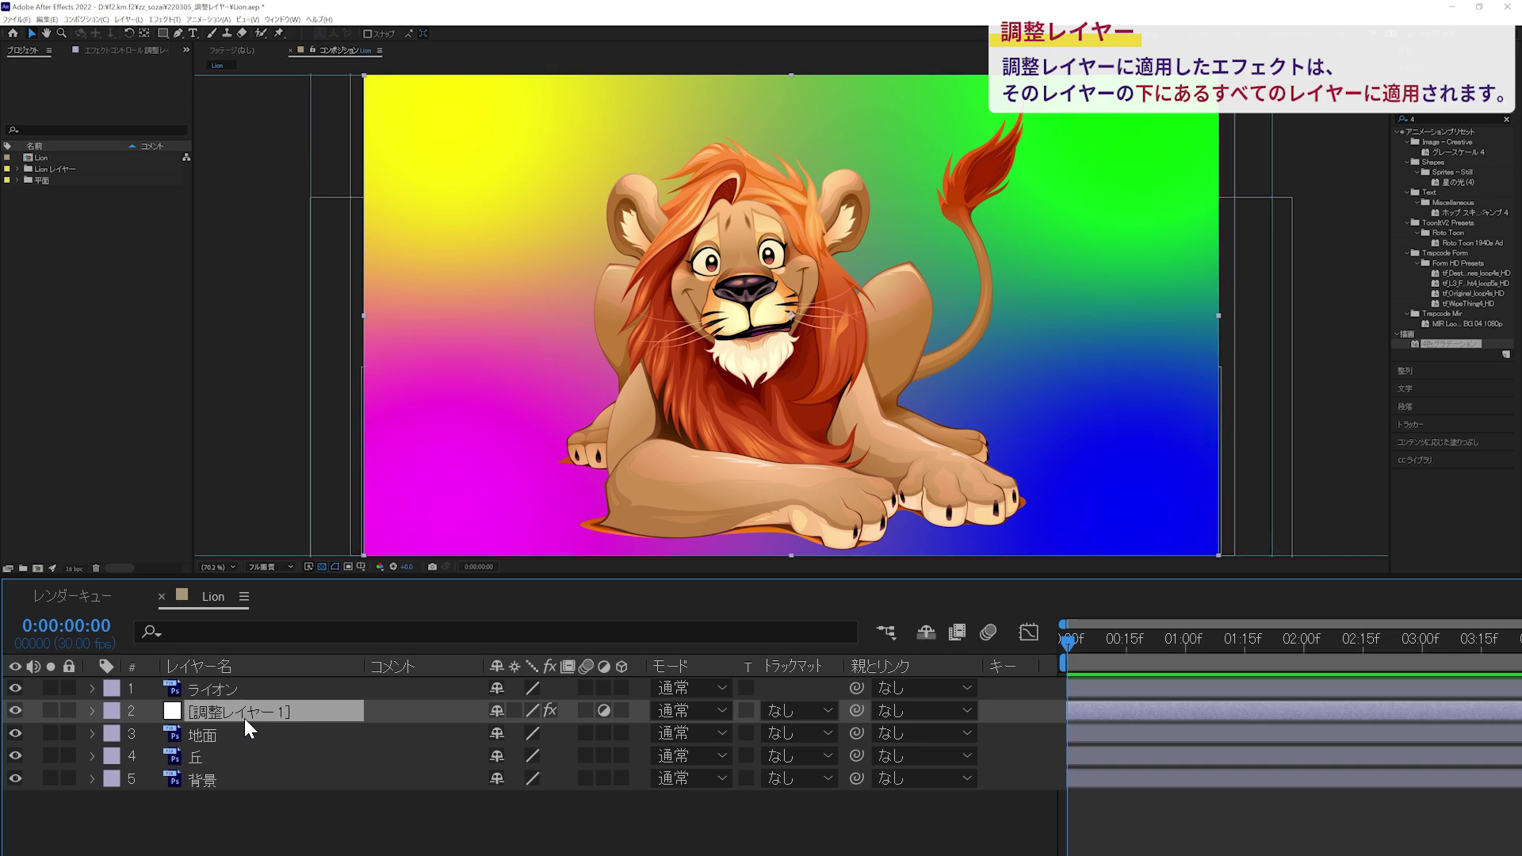
{"action": "left_click_drag", "start_coordinate": [244, 715], "coordinate": [245, 749]}
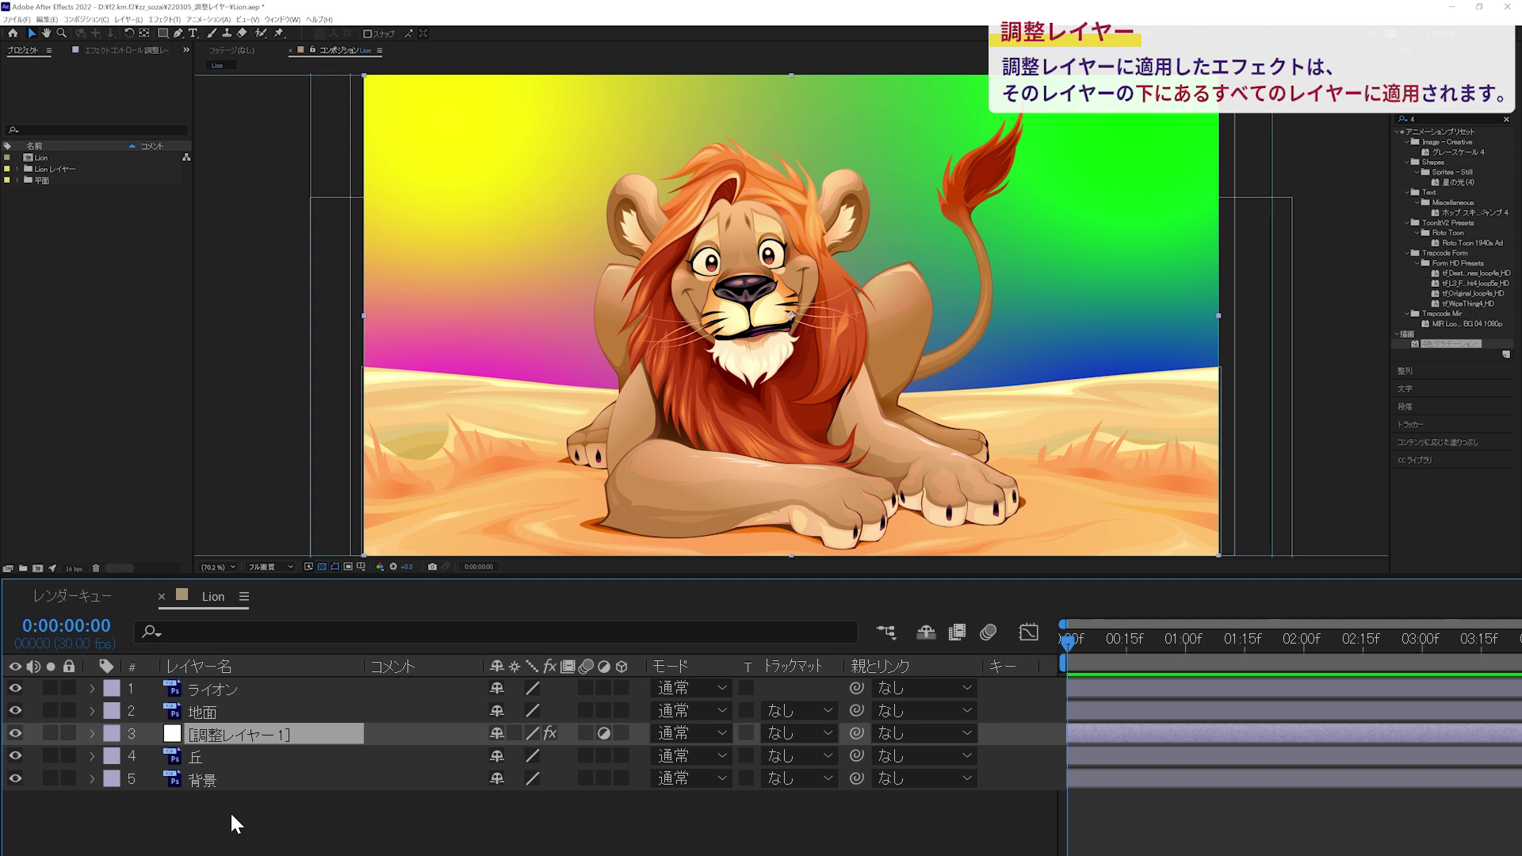
{"action": "left_click_drag", "start_coordinate": [232, 732], "coordinate": [232, 791]}
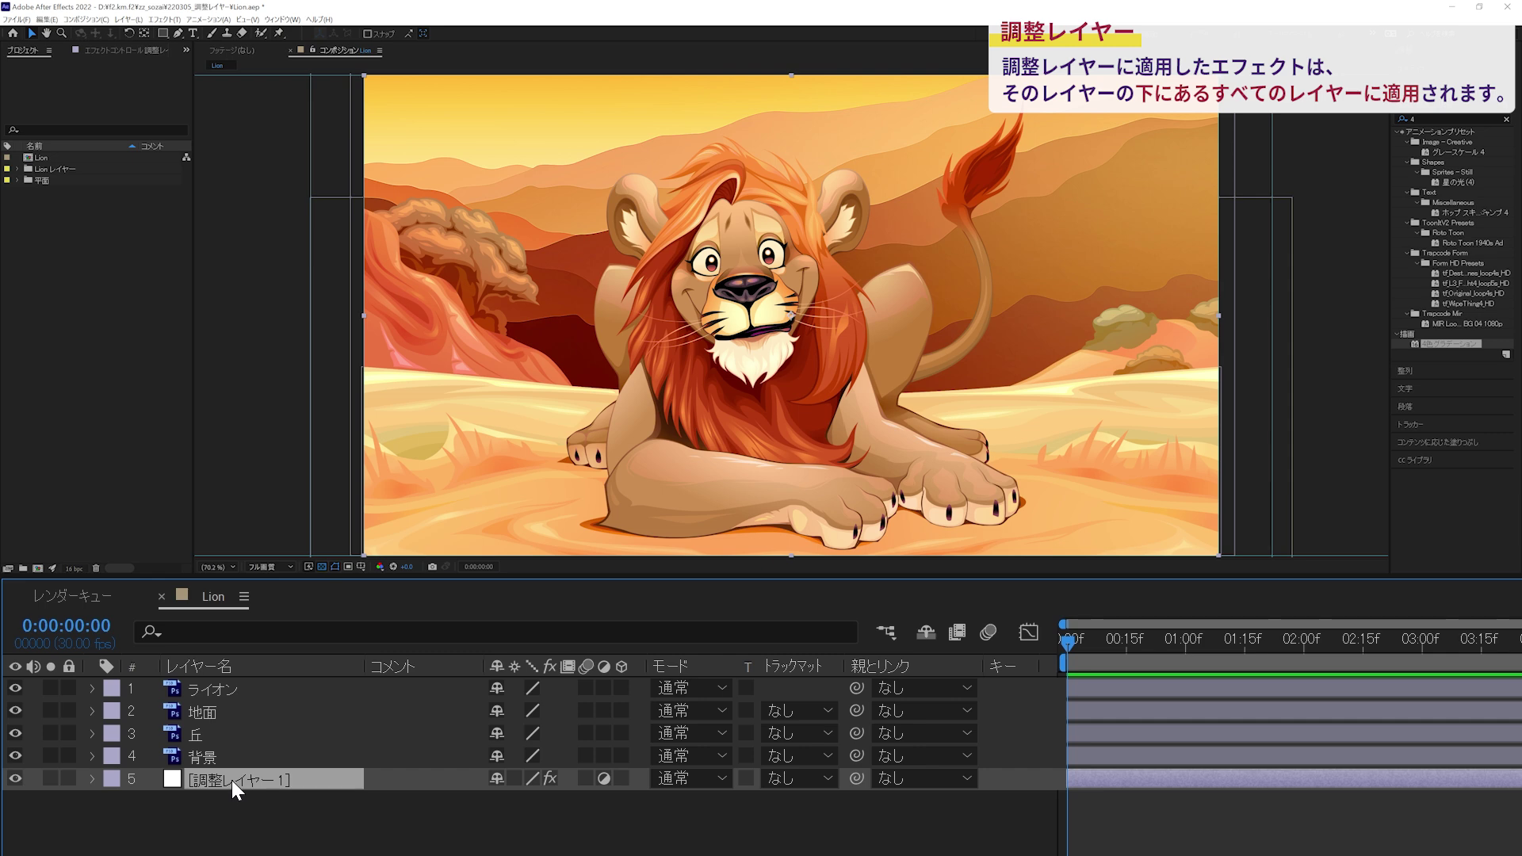
{"action": "left_click_drag", "start_coordinate": [231, 780], "coordinate": [234, 681]}
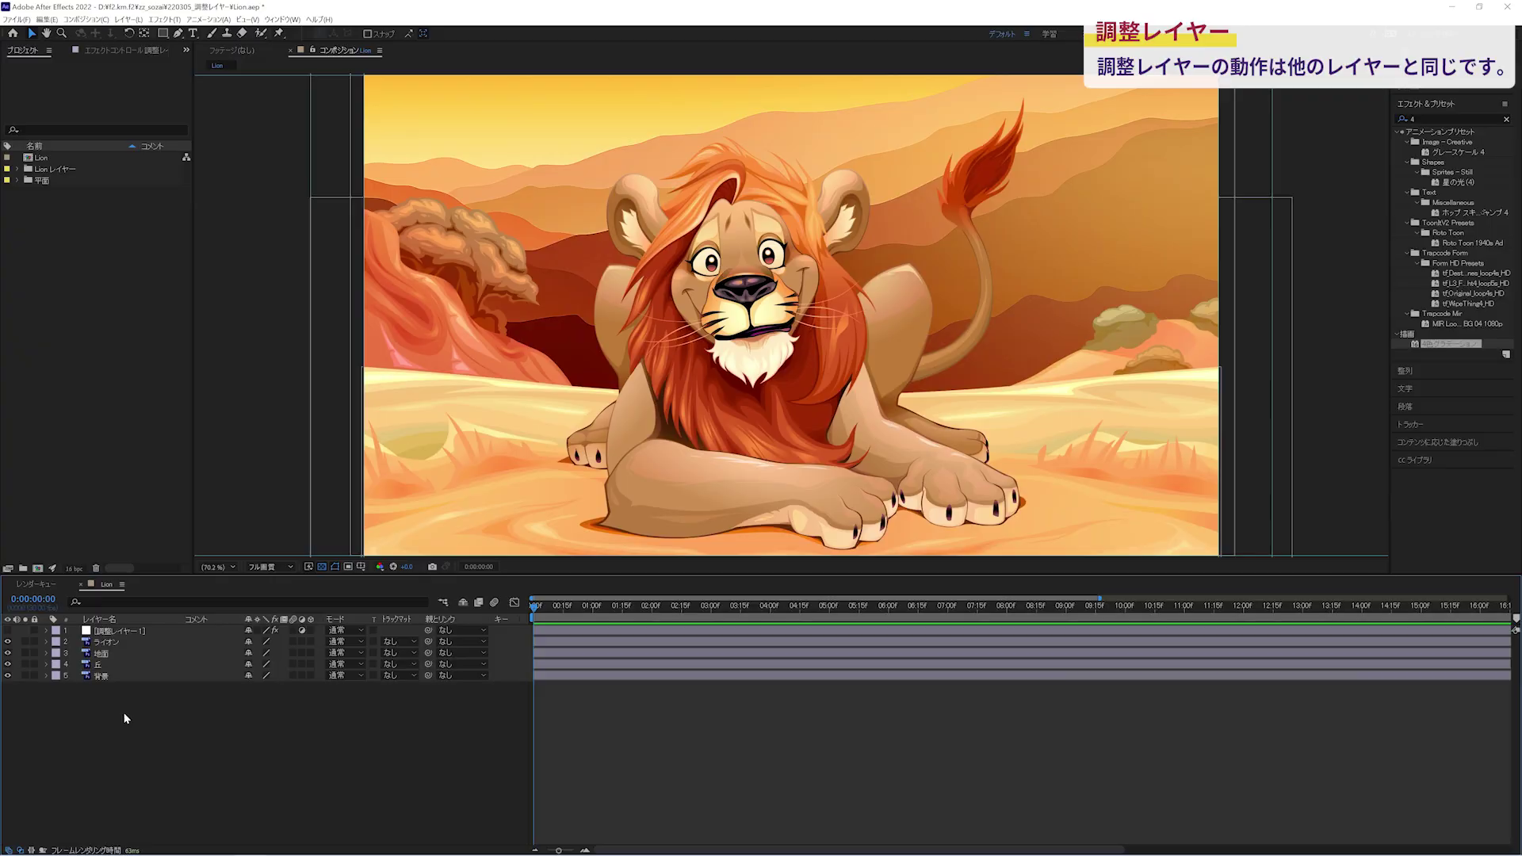
Step: Begin creating a new solid layer with Ctrl+Y
{"action": "key", "text": "ctrl+y"}
Step: Create a white solid layer
{"action": "left_click", "coordinate": [294, 735]}
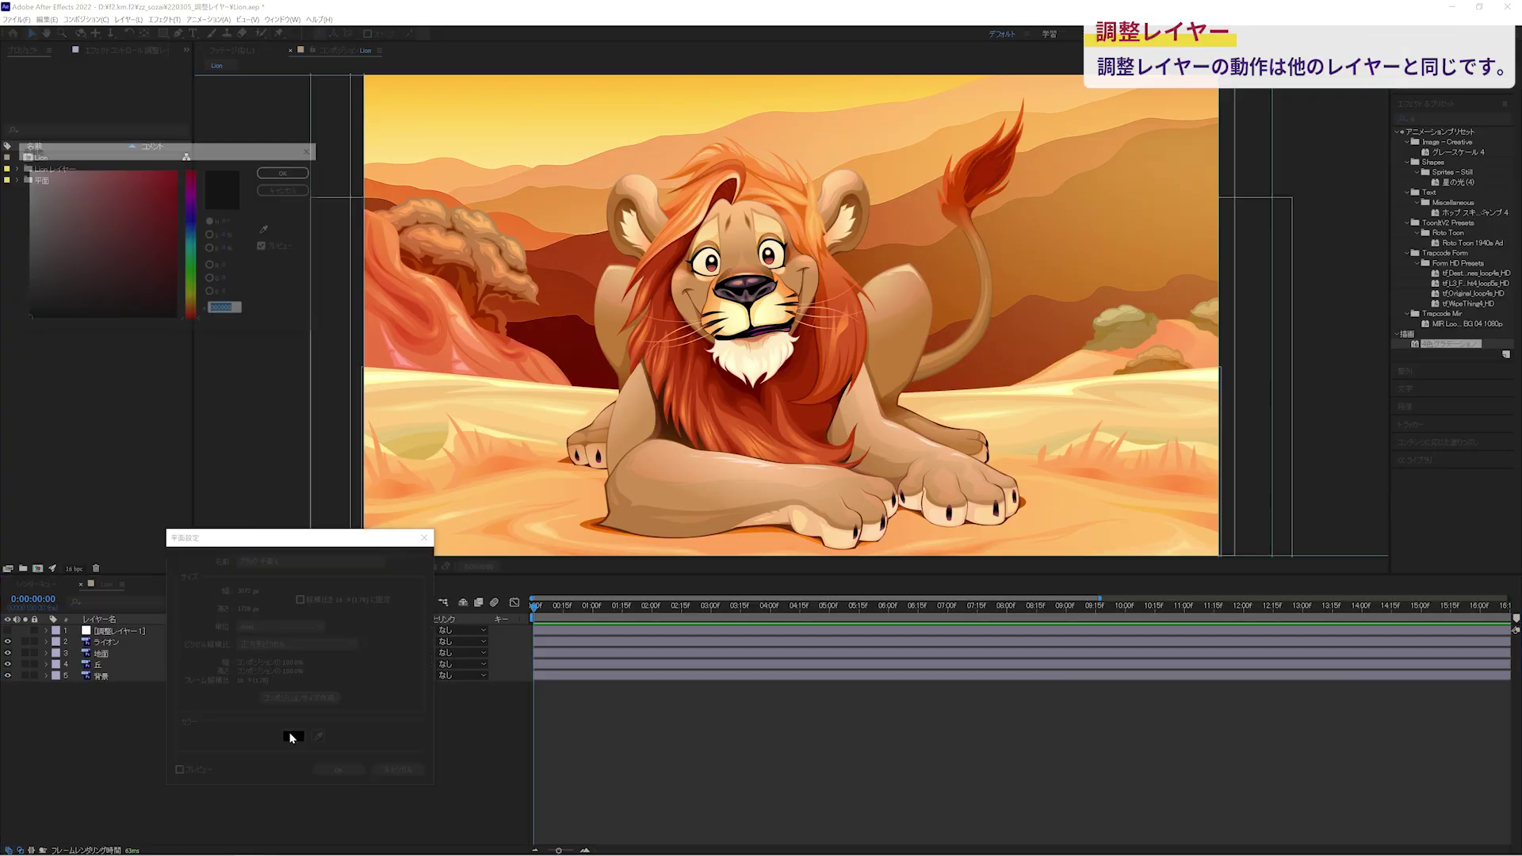
{"action": "left_click", "coordinate": [275, 175]}
{"action": "left_click", "coordinate": [341, 770]}
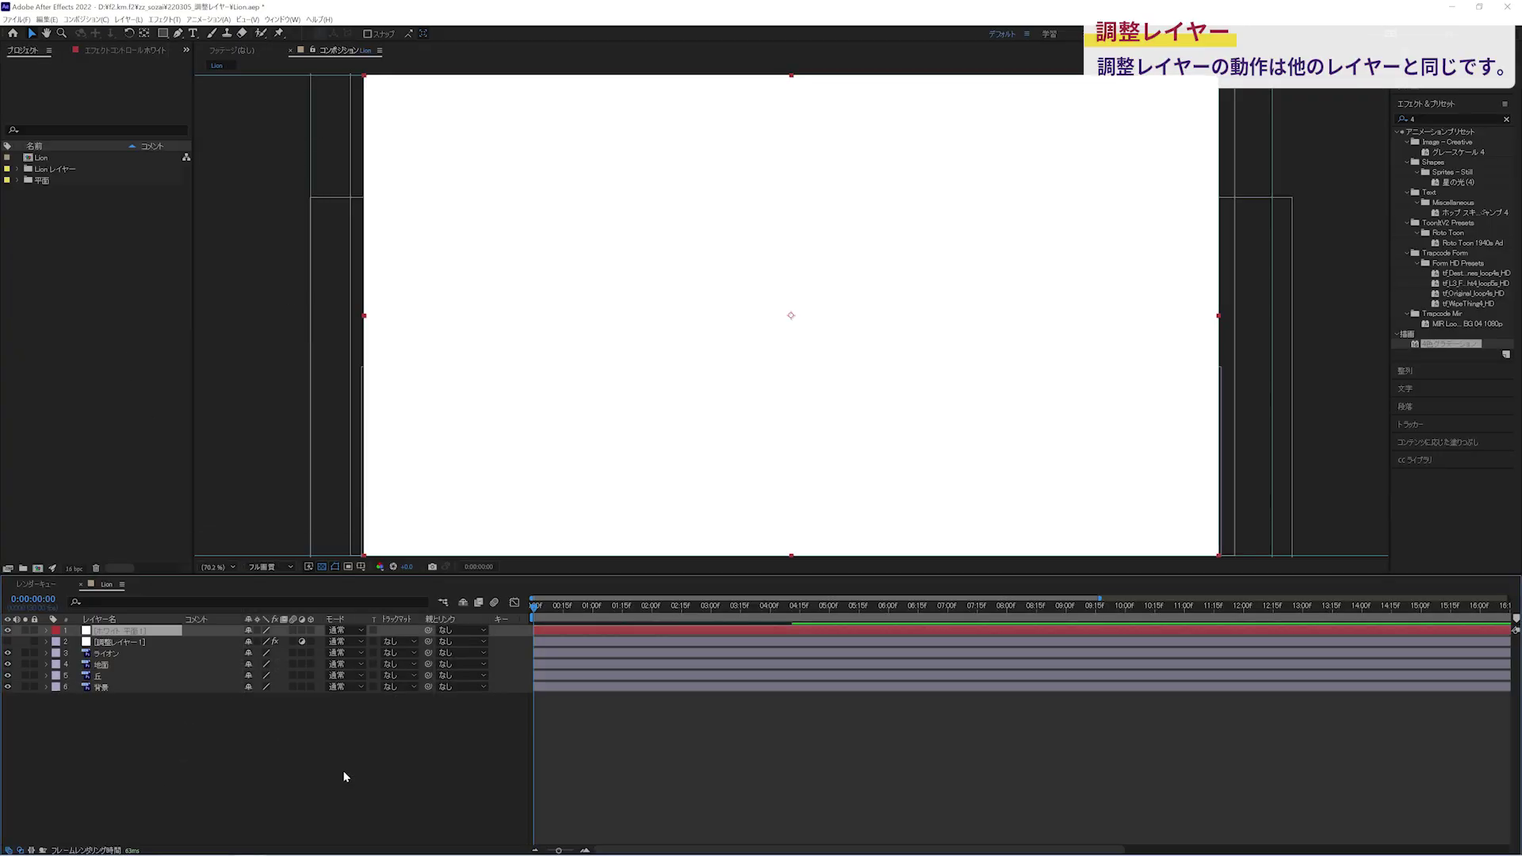
Step: Make the solid an adjustment layer named 調整レイヤー, and make ライオン an adjustment layer too
{"action": "left_click", "coordinate": [303, 632]}
{"action": "key", "text": "Return"}
{"action": "type", "text": "chousei"}
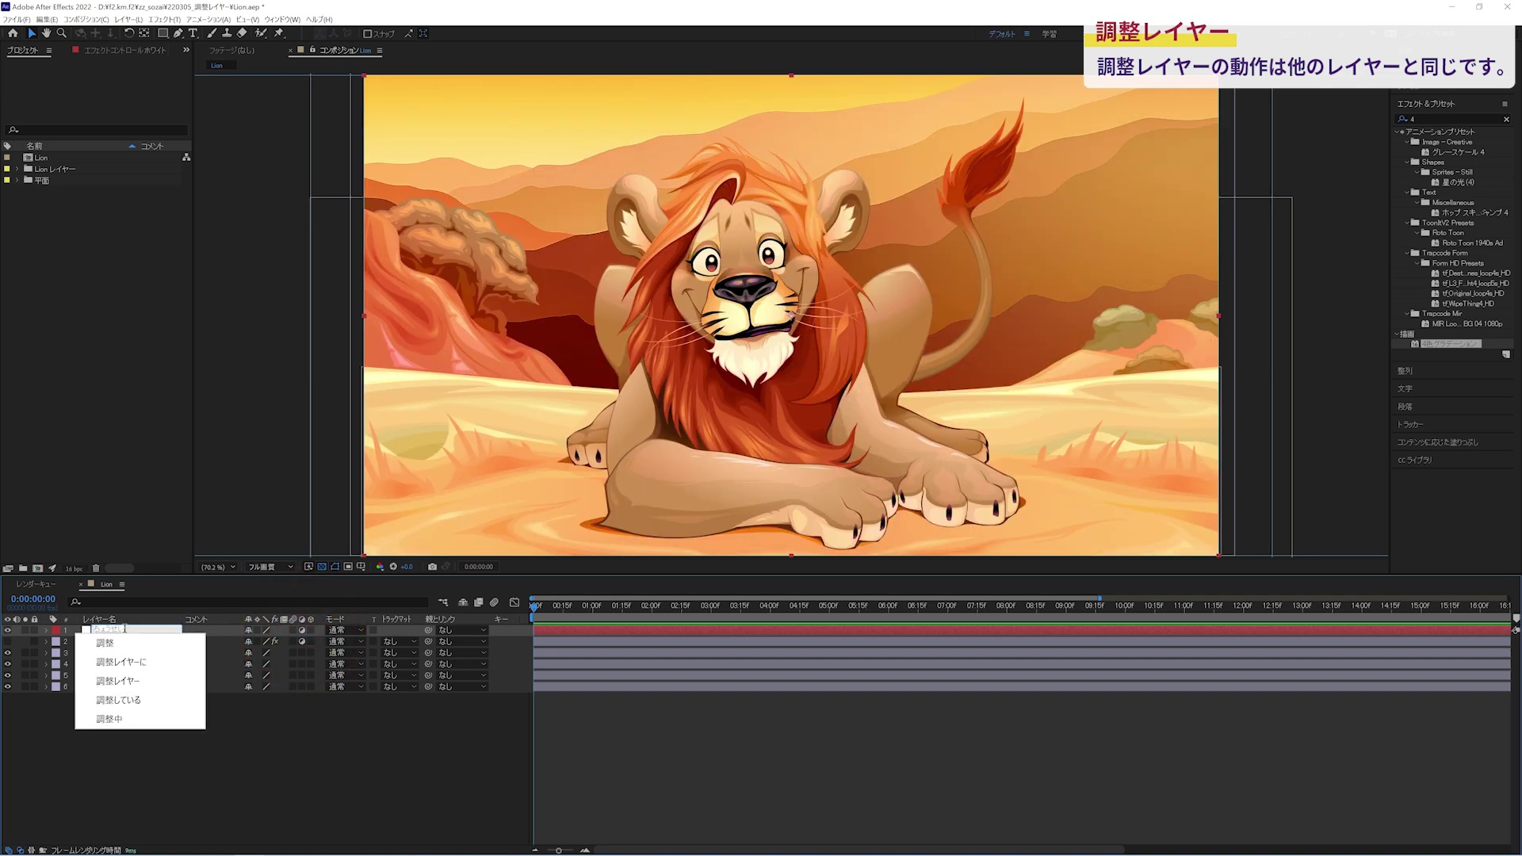
{"action": "key", "text": "Down"}
{"action": "key", "text": "Down"}
{"action": "key", "text": "Down"}
{"action": "key", "text": "Return"}
{"action": "key", "text": "Return"}
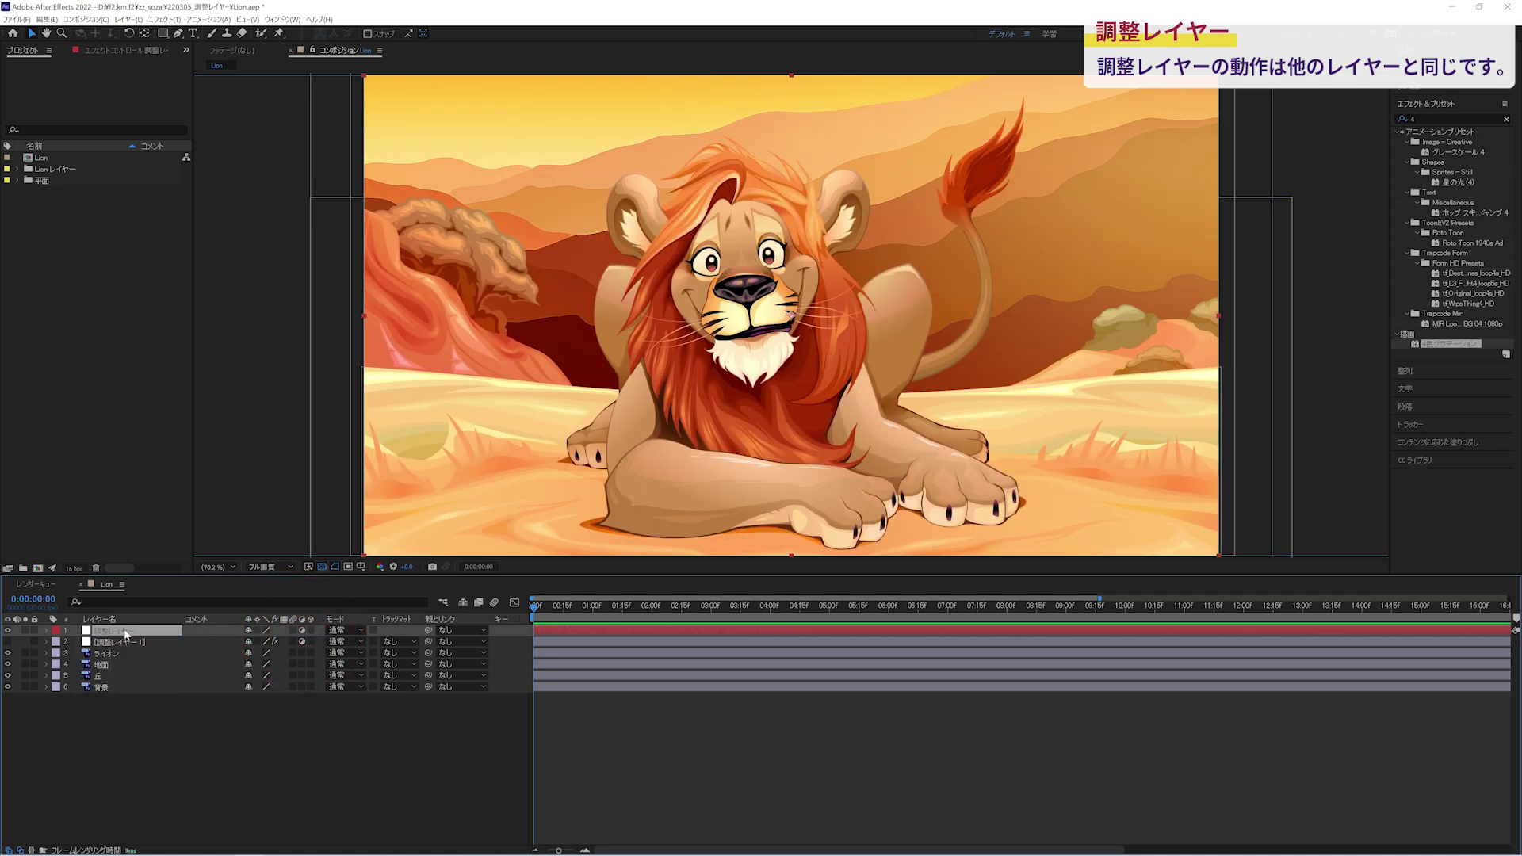
{"action": "left_click", "coordinate": [111, 657]}
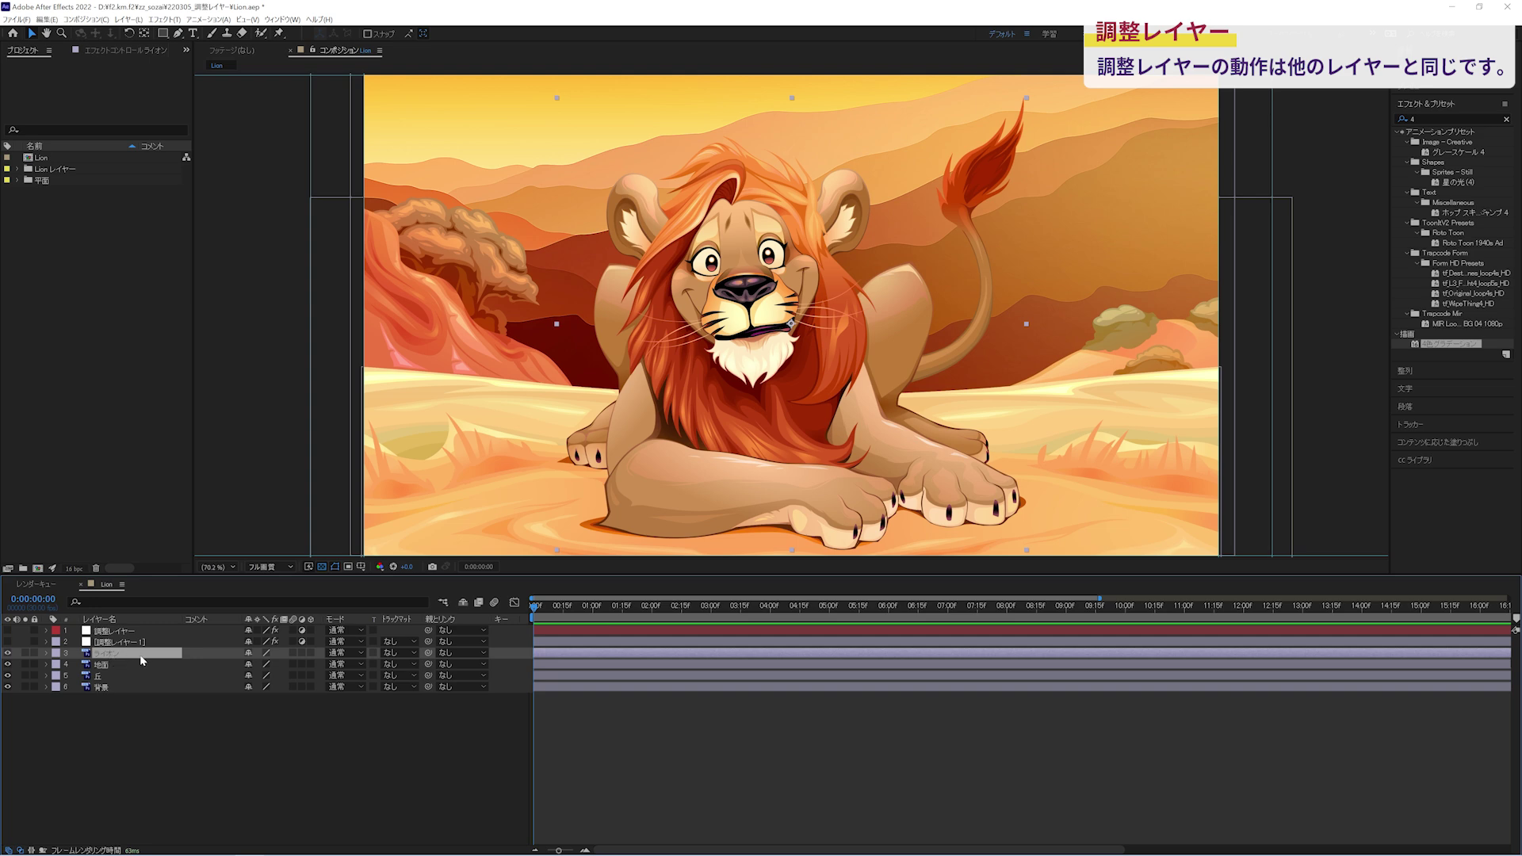
{"action": "left_click", "coordinate": [303, 654]}
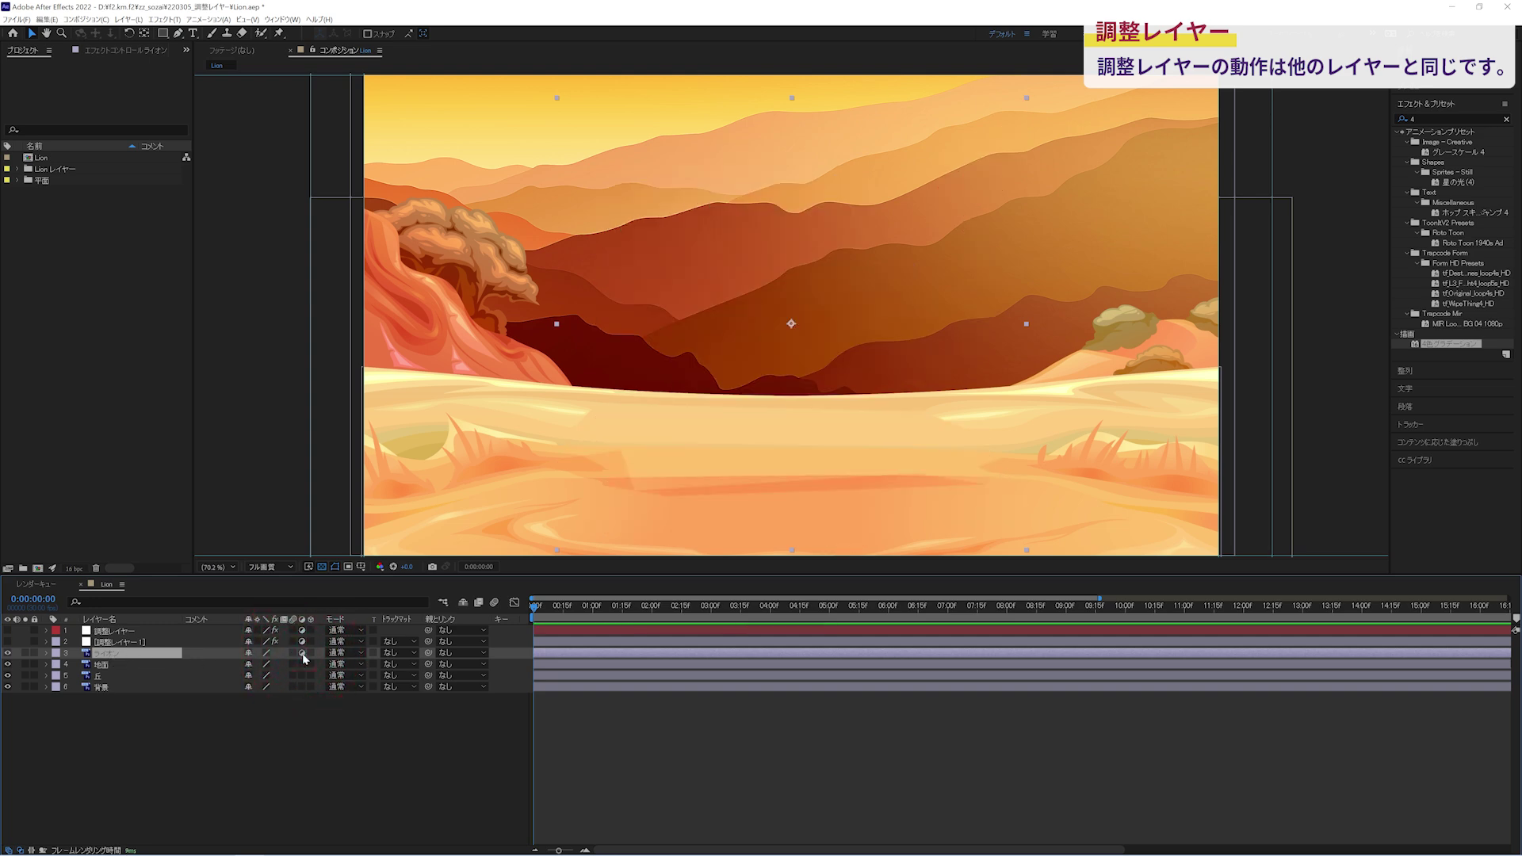
Step: Apply the 4色グラデーション gradient to the lion layer
{"action": "left_click", "coordinate": [165, 19]}
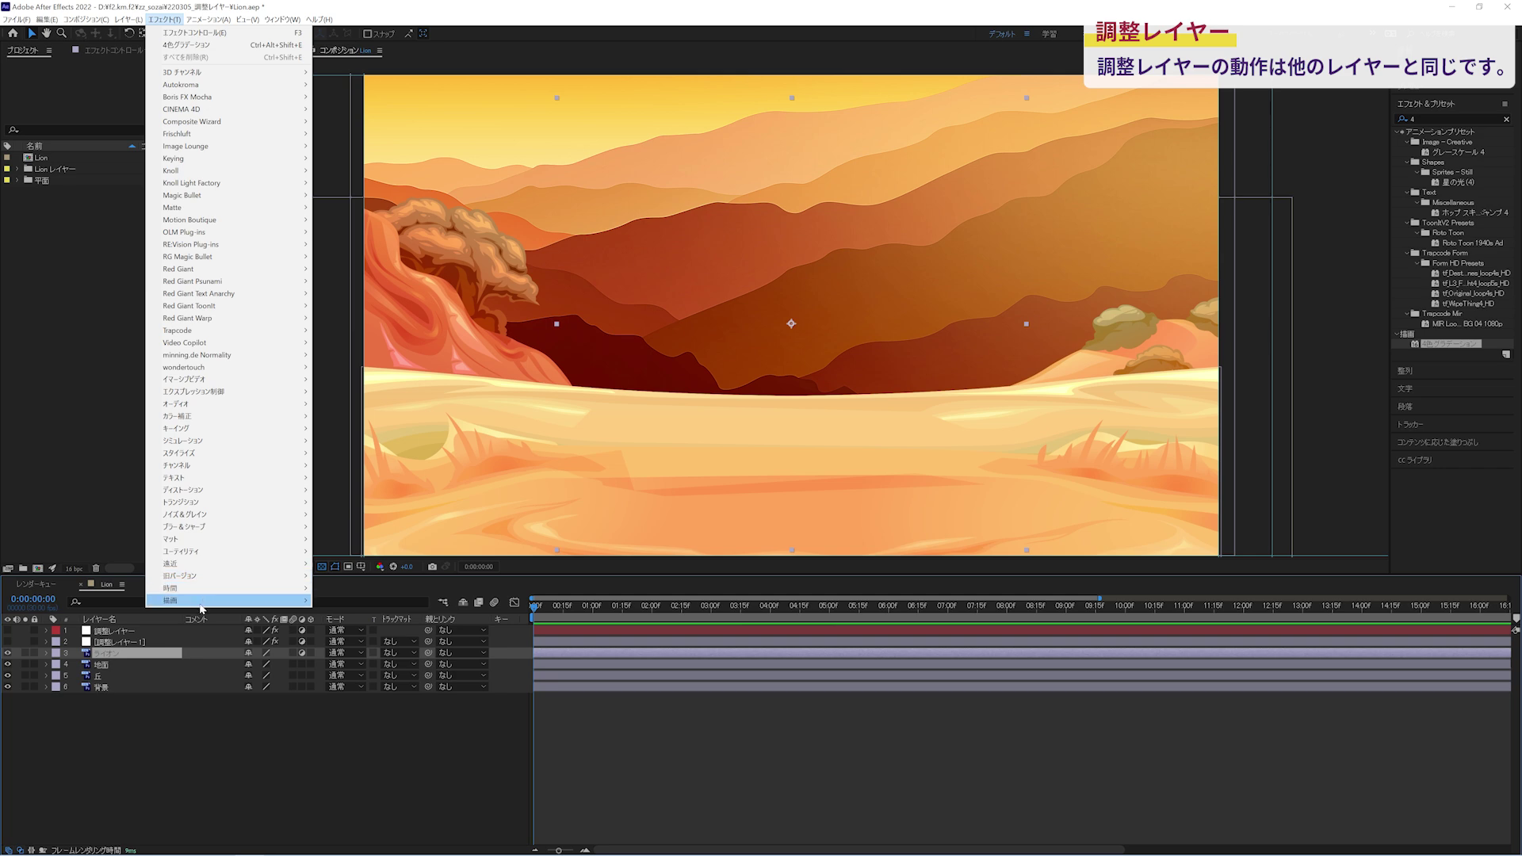
{"action": "mouse_move", "coordinate": [190, 601]}
{"action": "left_click", "coordinate": [317, 307]}
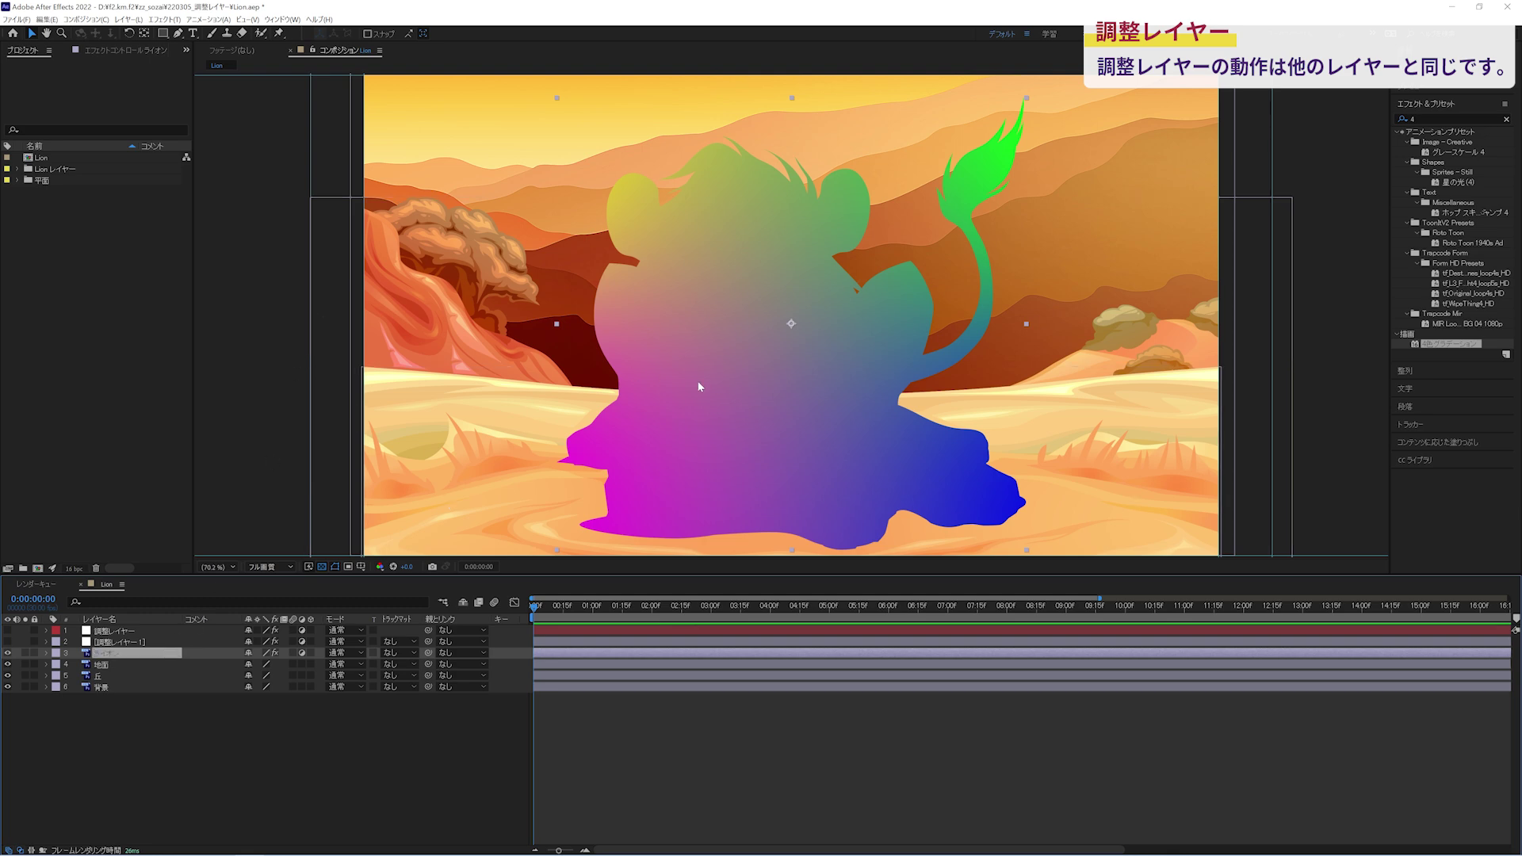
Step: Shift the lion layer right and down and draw a rectangular mask over it
{"action": "mouse_move", "coordinate": [735, 437]}
{"action": "left_mouse_down"}
{"action": "mouse_move", "coordinate": [870, 299]}
{"action": "mouse_move", "coordinate": [654, 305]}
{"action": "mouse_move", "coordinate": [691, 361]}
{"action": "left_mouse_up"}
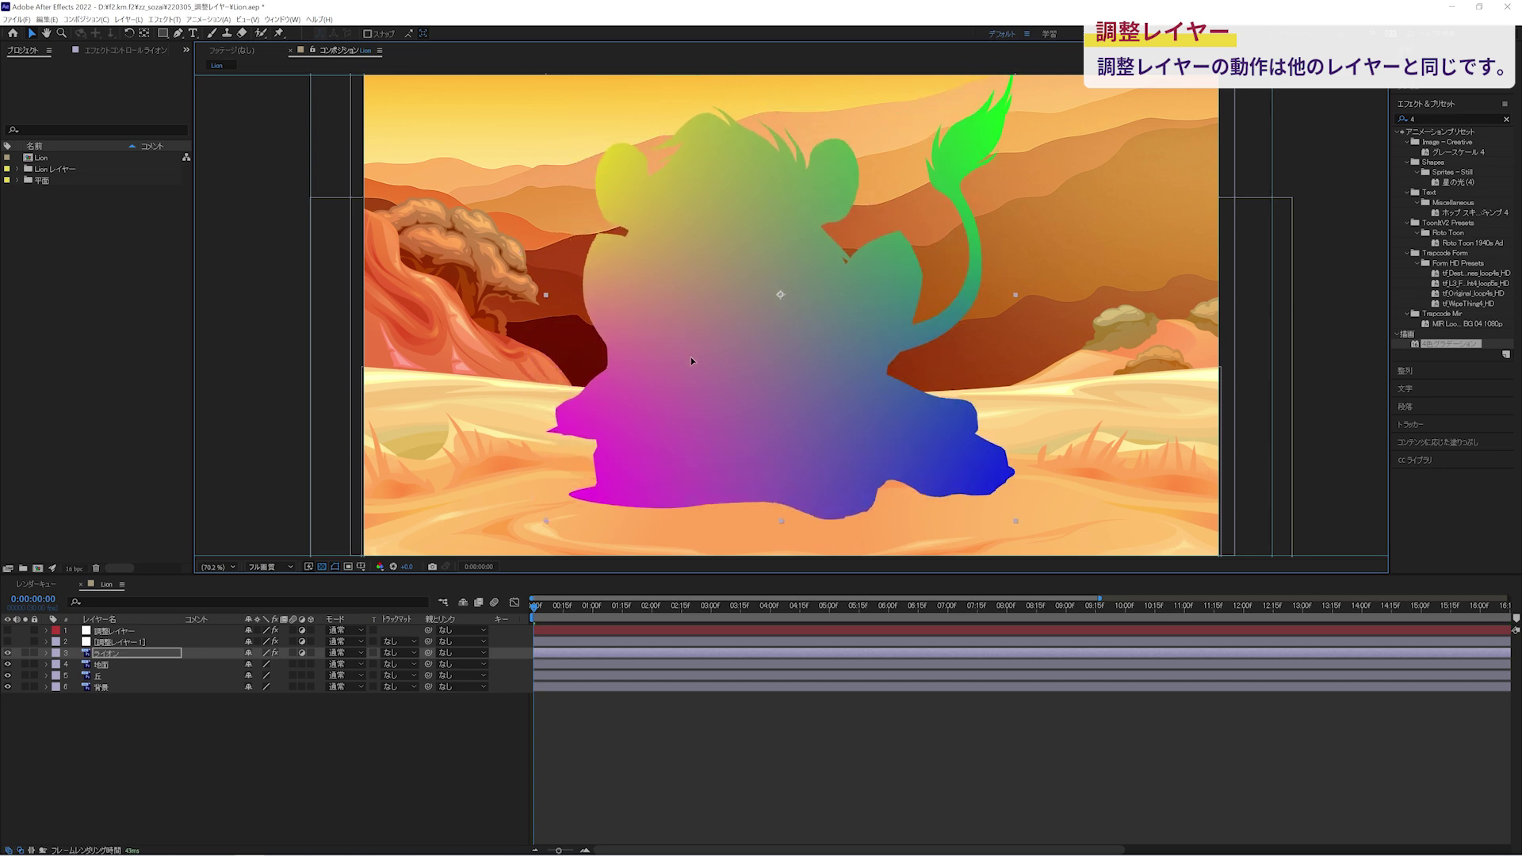
{"action": "left_click_drag", "start_coordinate": [163, 33], "coordinate": [176, 50]}
{"action": "left_click", "coordinate": [214, 32]}
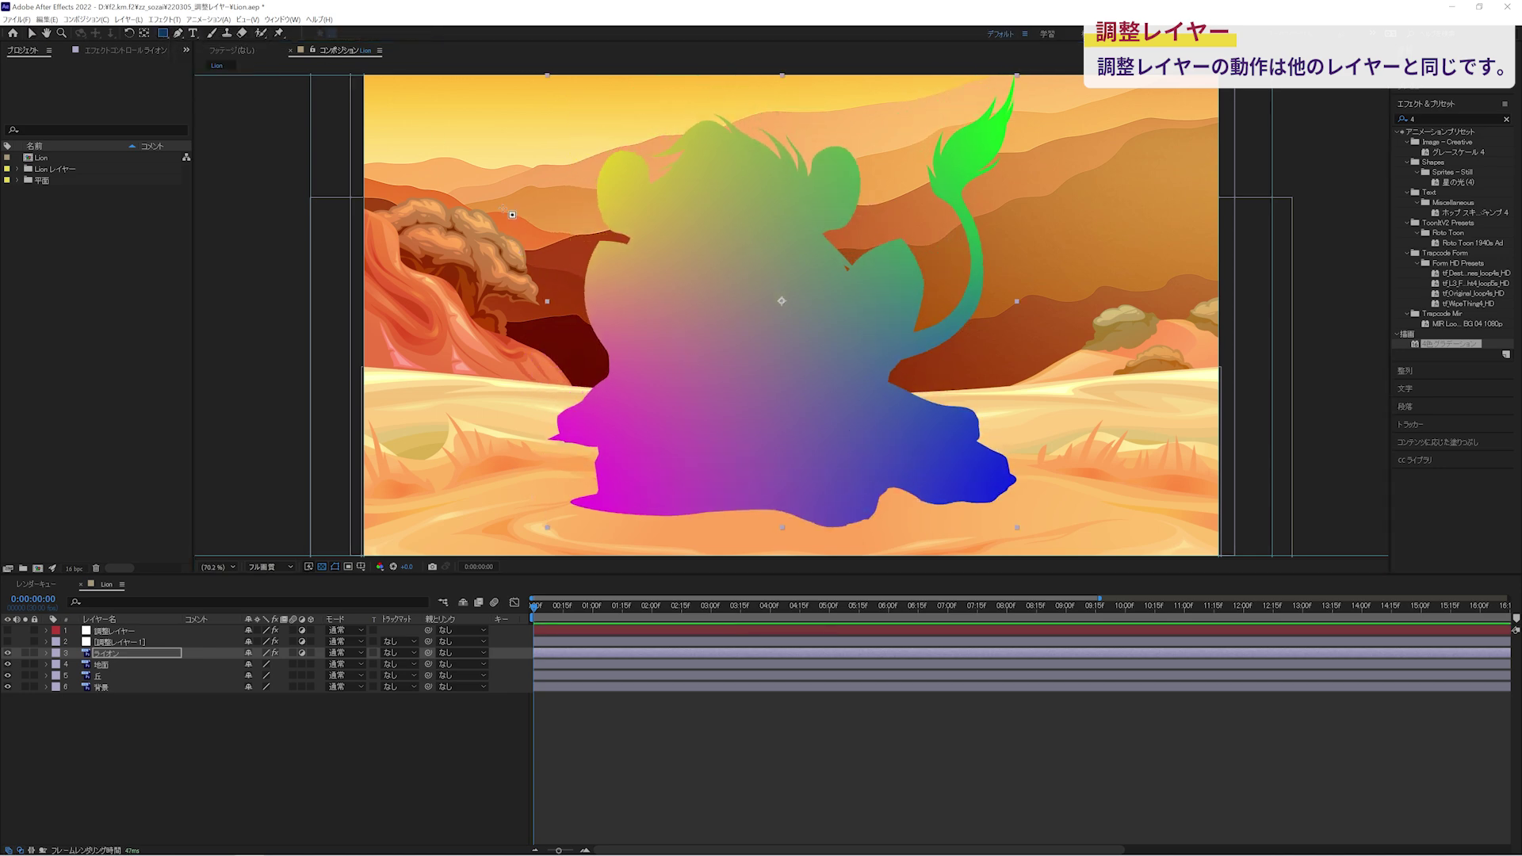
{"action": "mouse_move", "coordinate": [499, 202]}
{"action": "left_mouse_down"}
{"action": "mouse_move", "coordinate": [841, 523]}
{"action": "mouse_move", "coordinate": [833, 462]}
{"action": "left_mouse_up"}
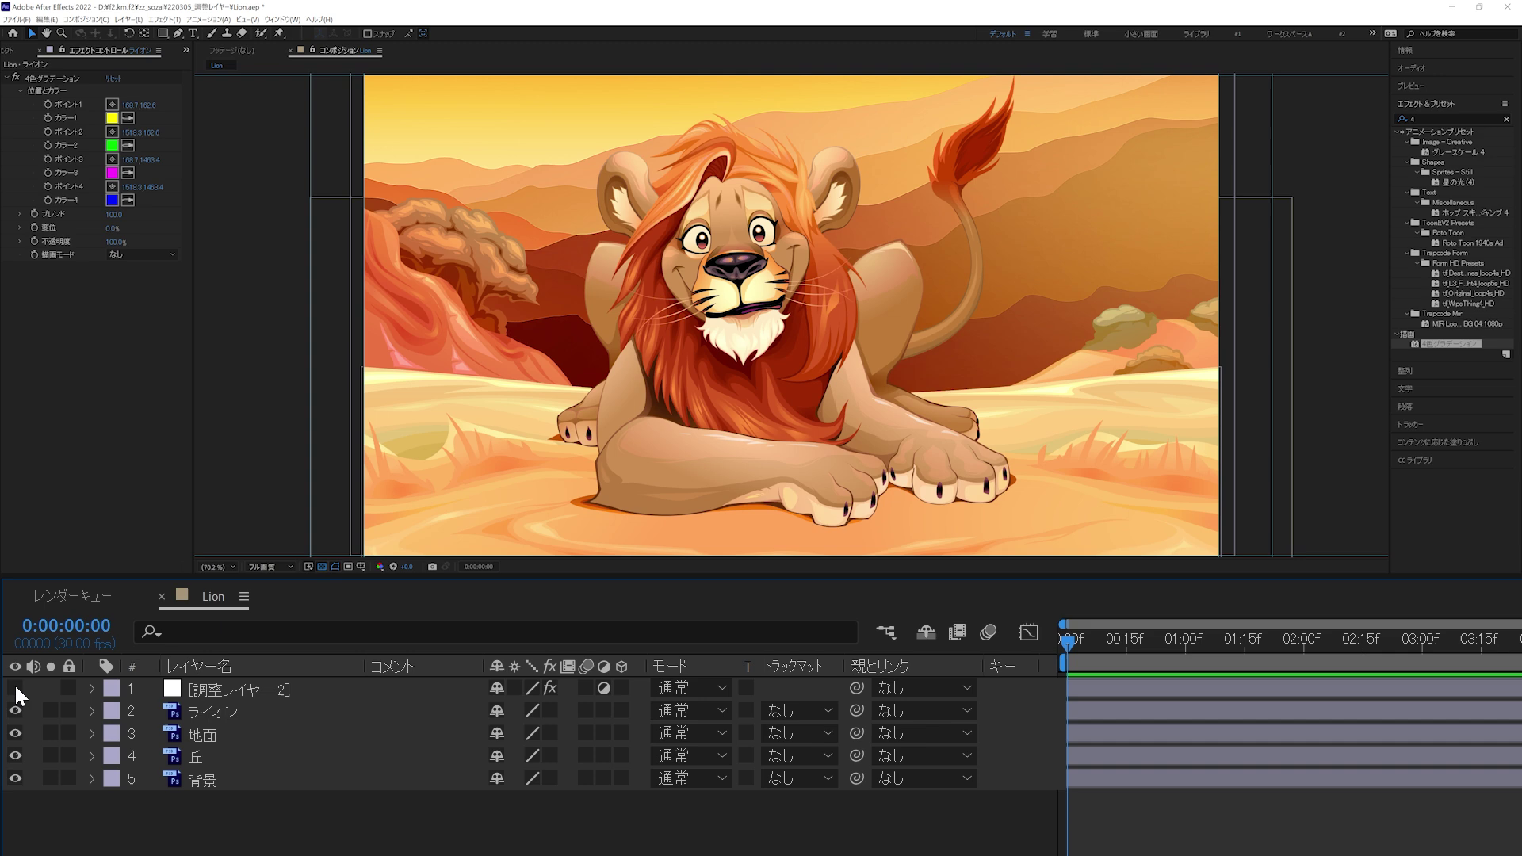
Step: Toggle the gradient adjustment layer's visibility, then select it together with ライオン and 地面
{"action": "left_click", "coordinate": [15, 687]}
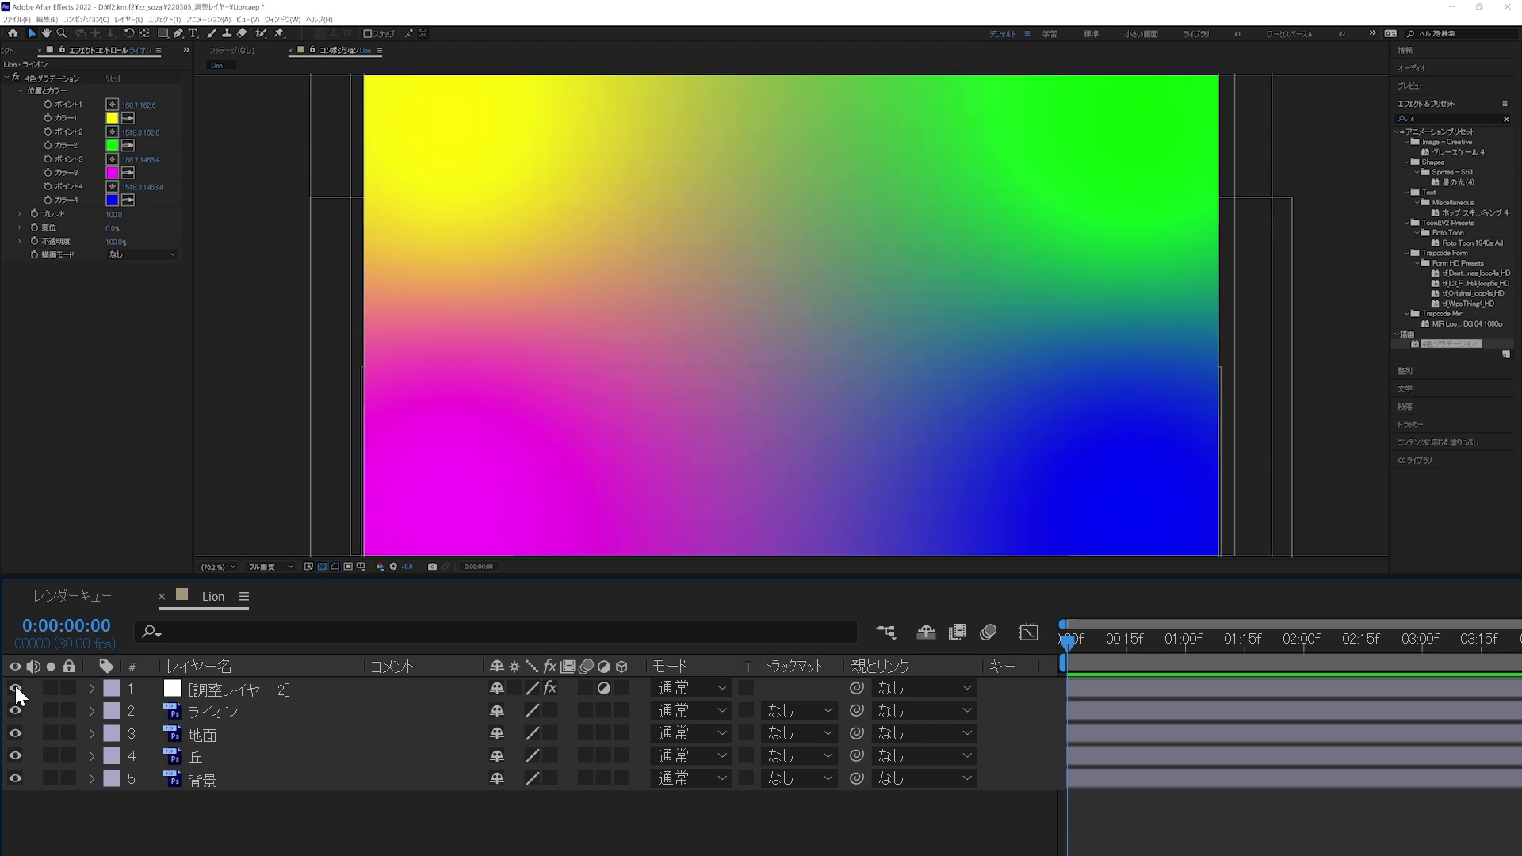
{"action": "left_click", "coordinate": [214, 686]}
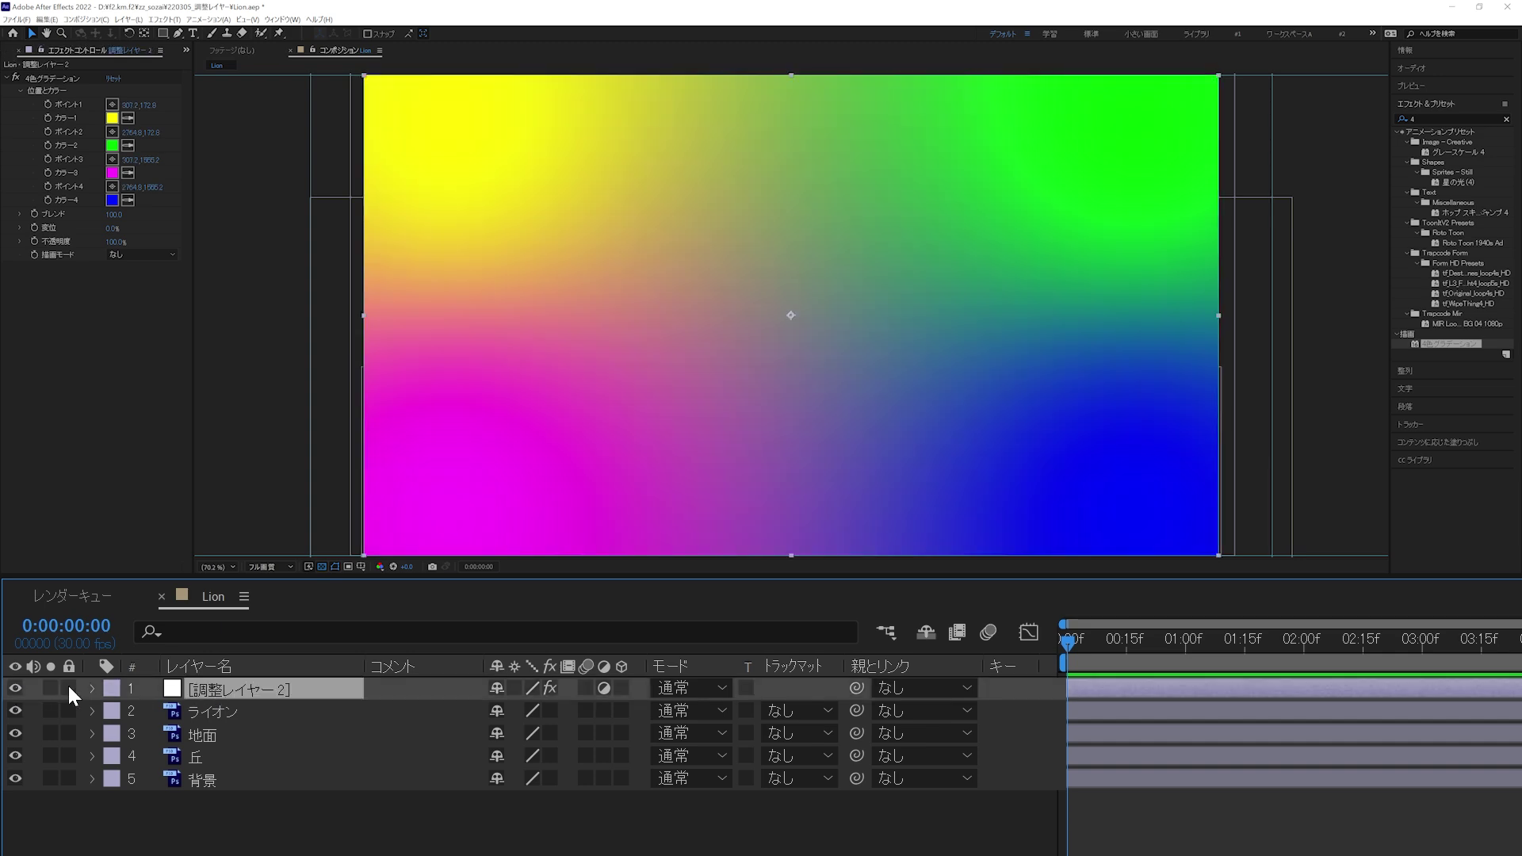
{"action": "left_click", "coordinate": [13, 687]}
{"action": "left_click", "coordinate": [14, 688]}
{"action": "left_click", "coordinate": [249, 713], "text": "ctrl"}
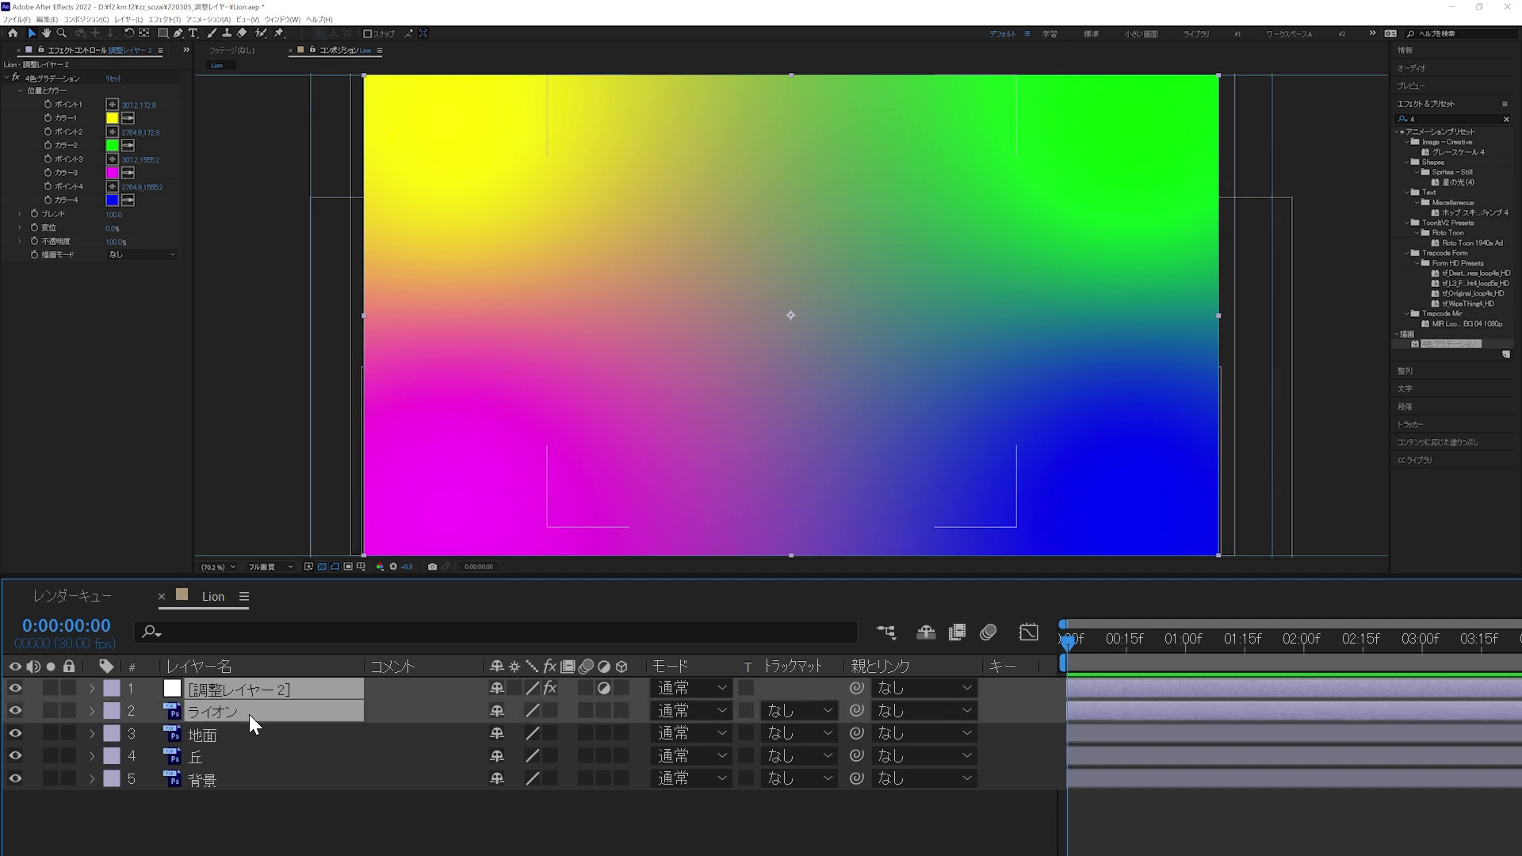
{"action": "left_click", "coordinate": [249, 739], "text": "ctrl"}
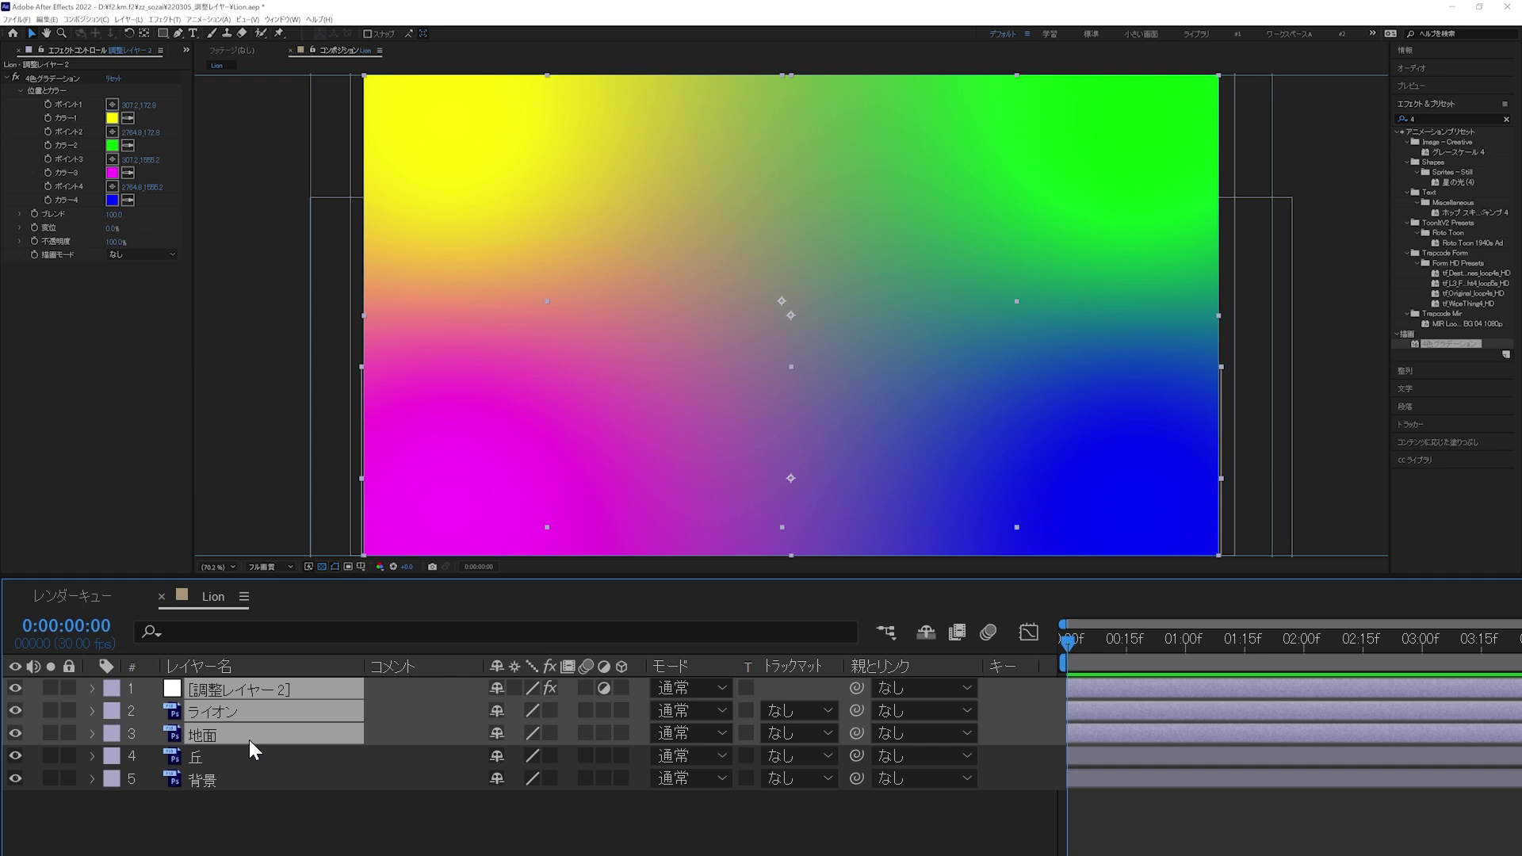
Step: Precompose the three selected layers with Ctrl+Shift+C
{"action": "key", "text": "ctrl+shift+c"}
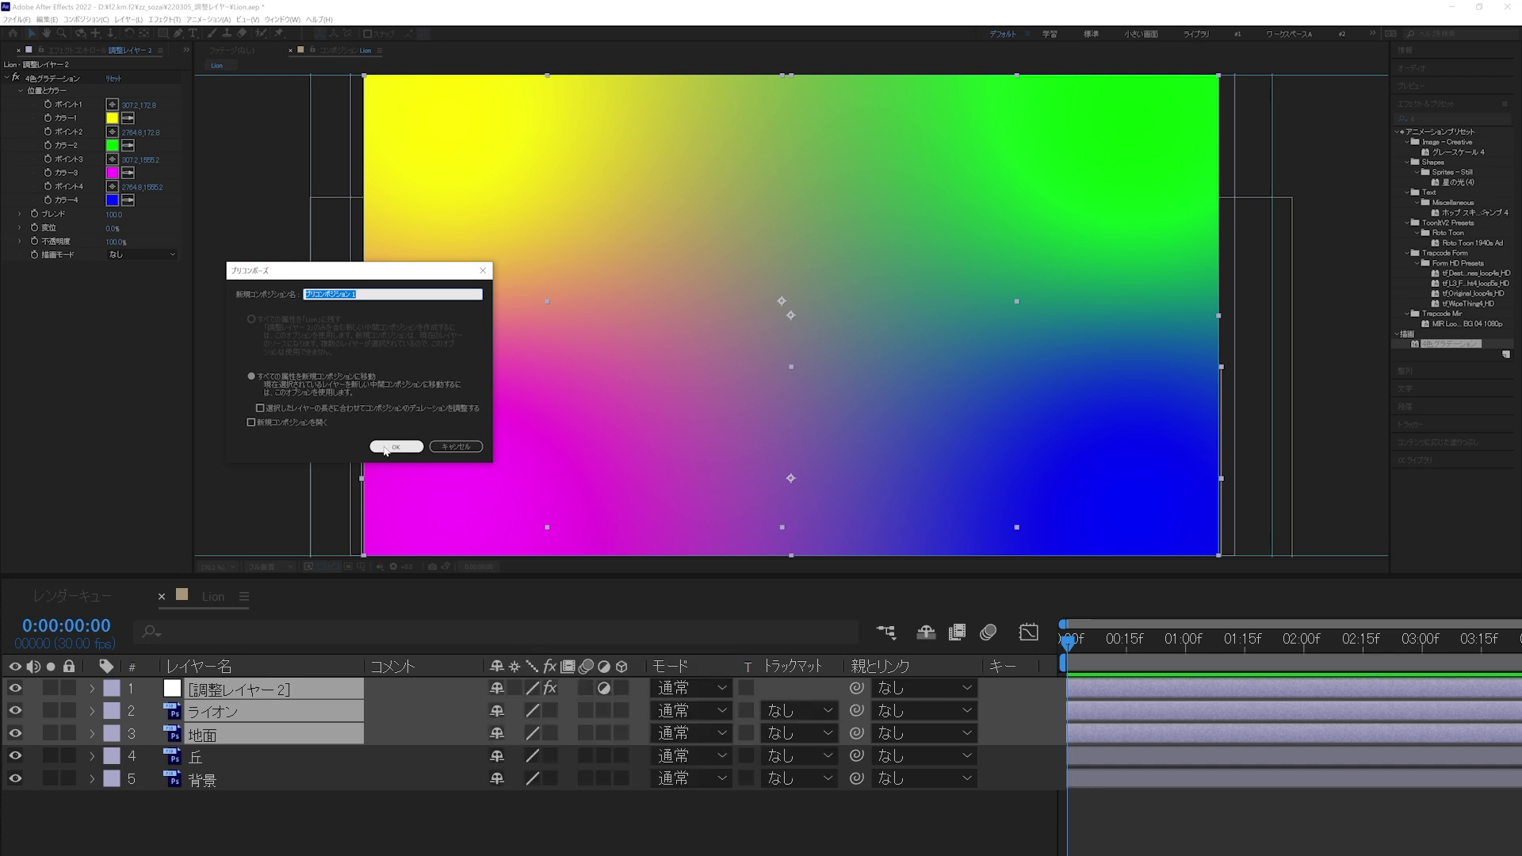
{"action": "left_click", "coordinate": [384, 448]}
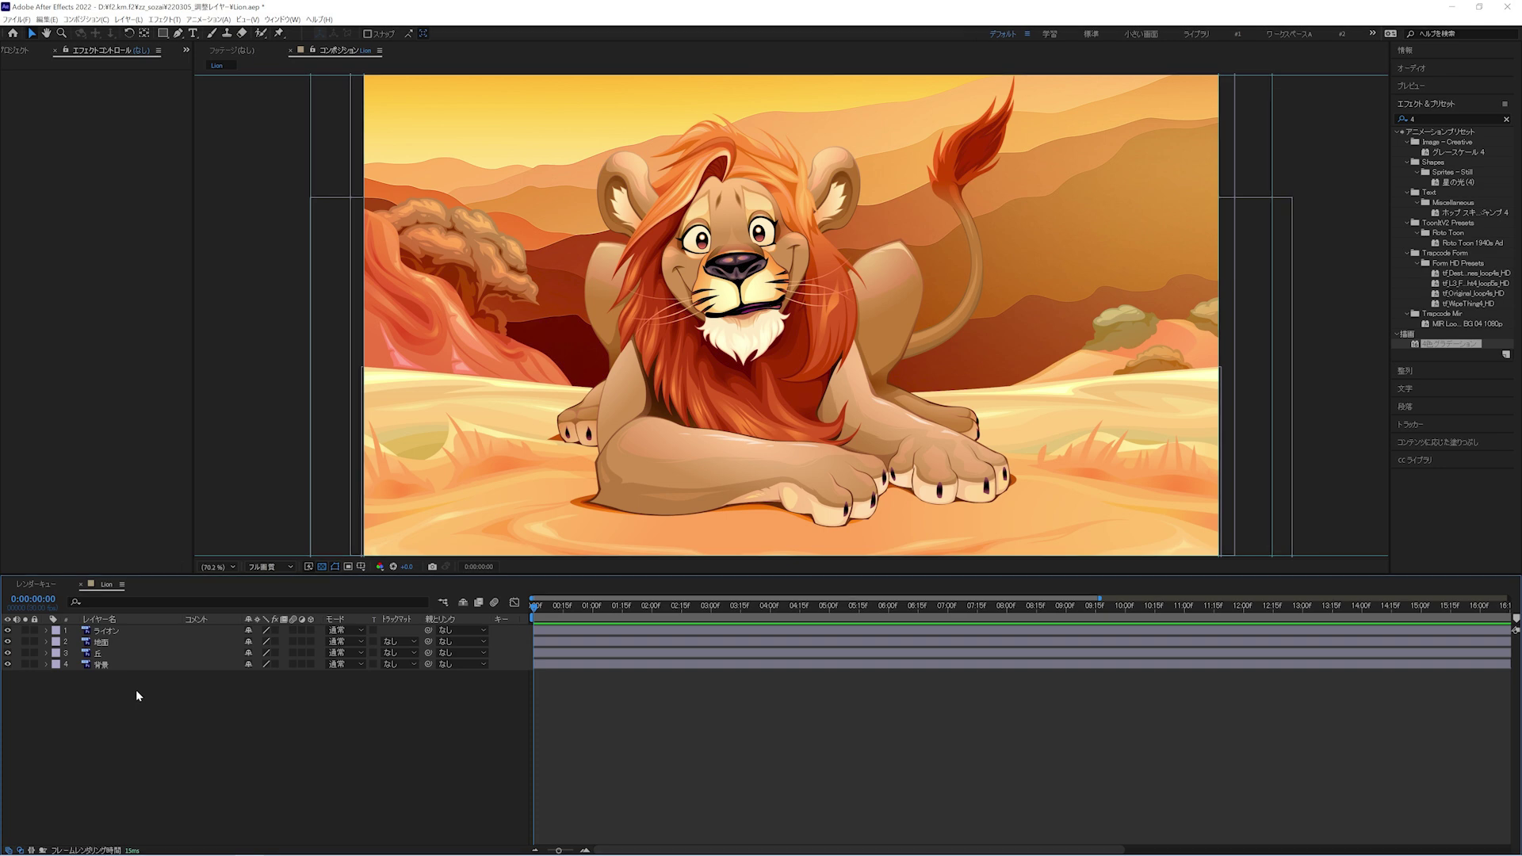
Step: Add an adjustment layer with a Gaussian Blur of blurriness 40
{"action": "key", "text": "ctrl+alt+y"}
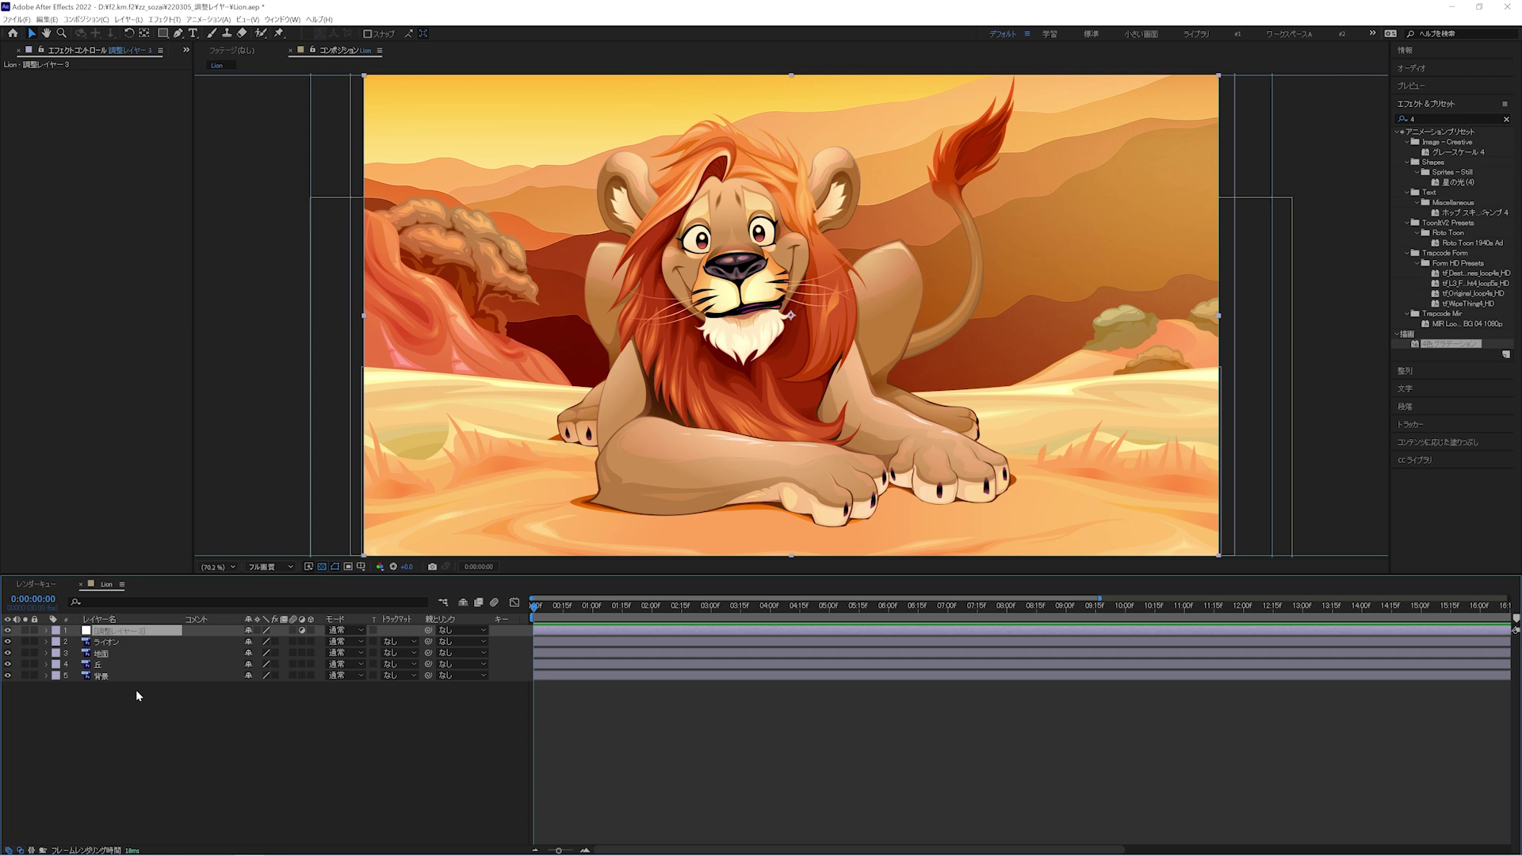
{"action": "key", "text": "alt+t"}
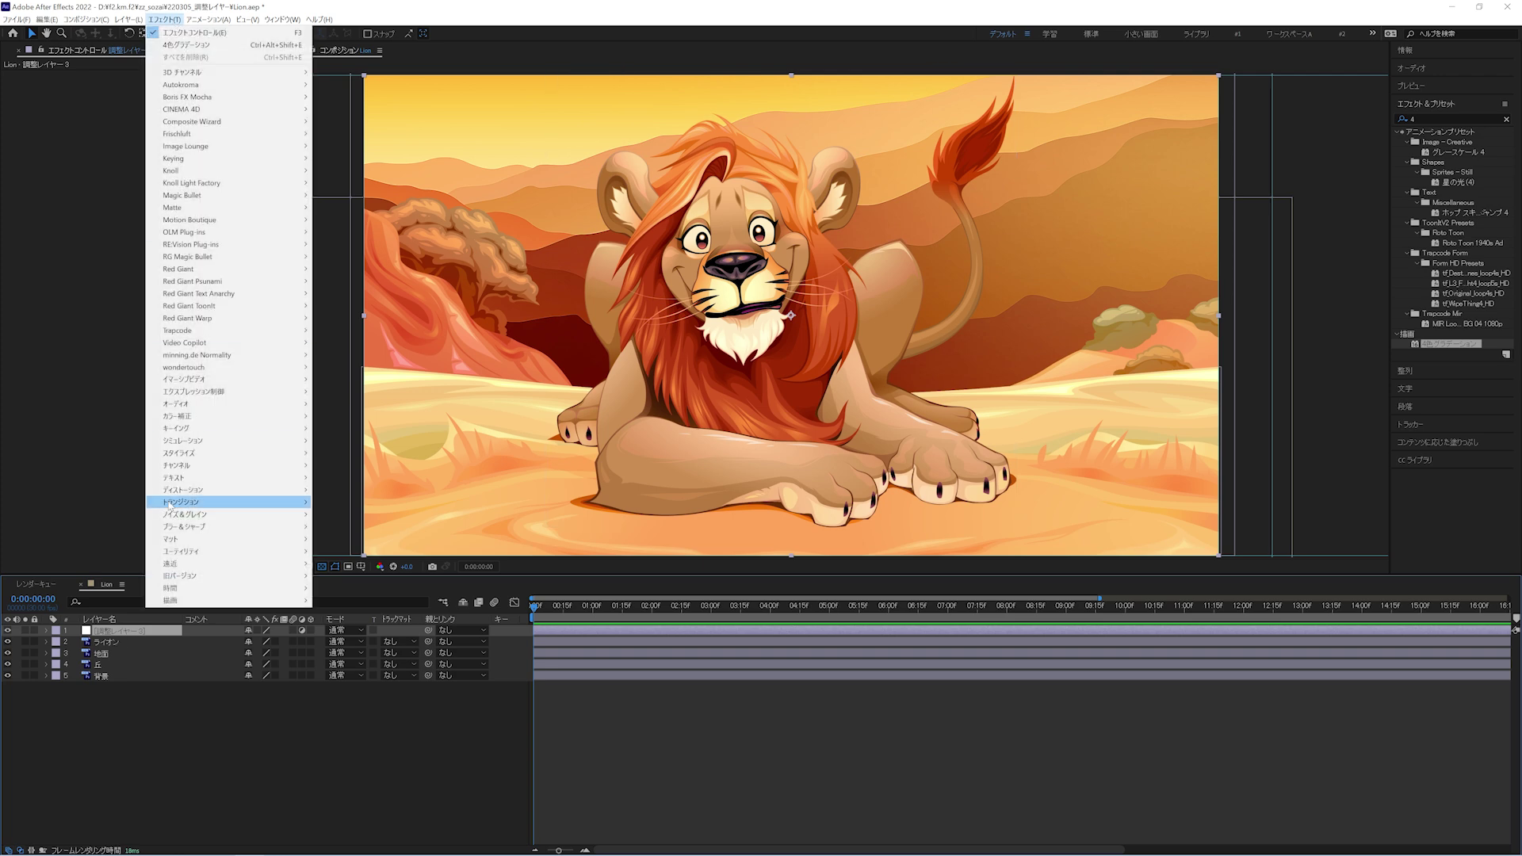
{"action": "mouse_move", "coordinate": [168, 527]}
{"action": "left_click", "coordinate": [353, 614]}
{"action": "left_click", "coordinate": [115, 92]}
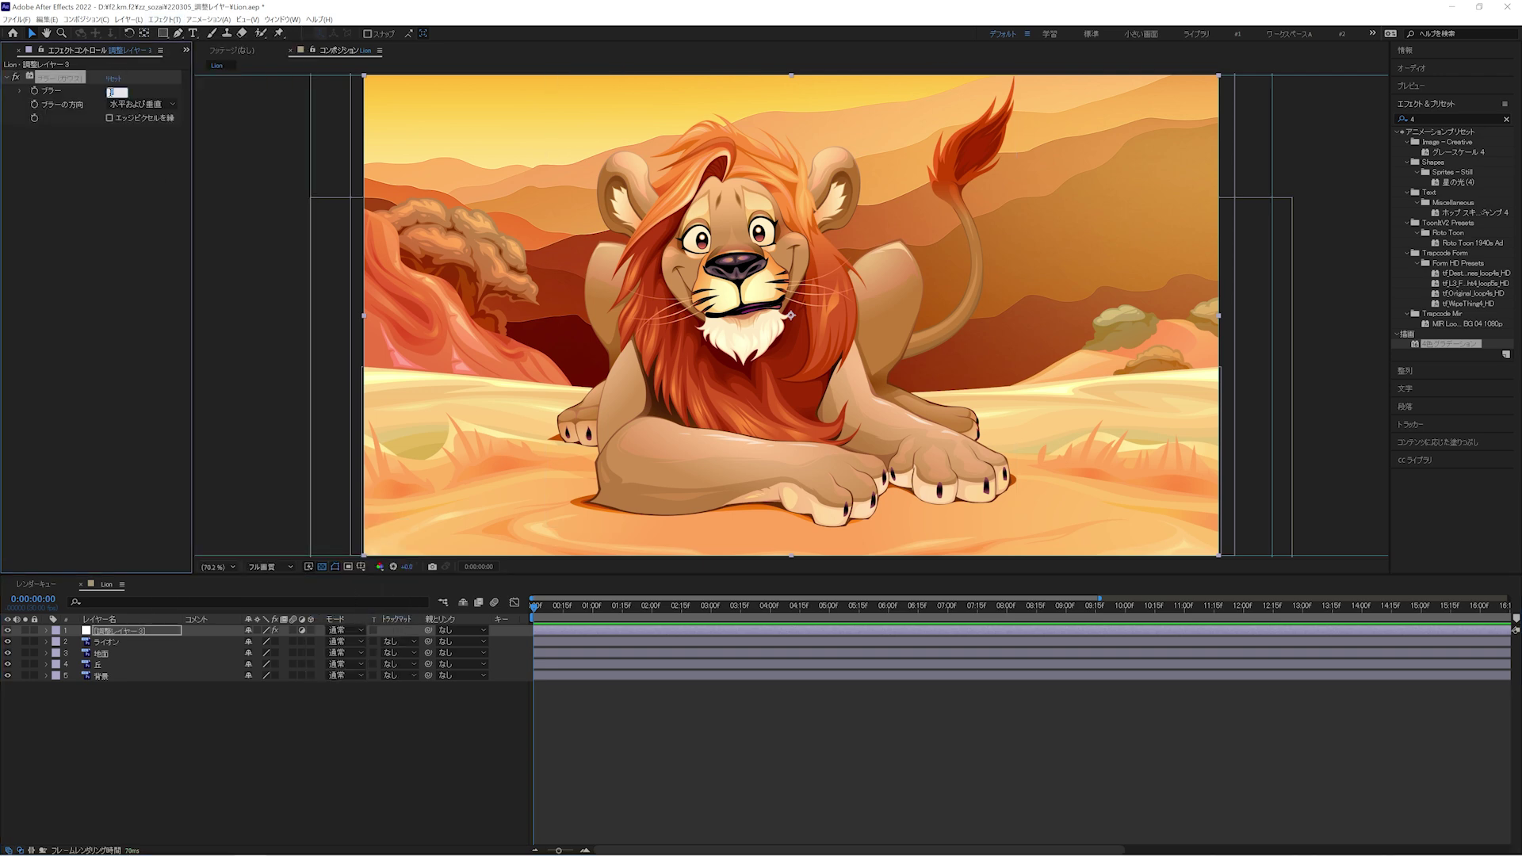
{"action": "type", "text": "40"}
{"action": "key", "text": "Return"}
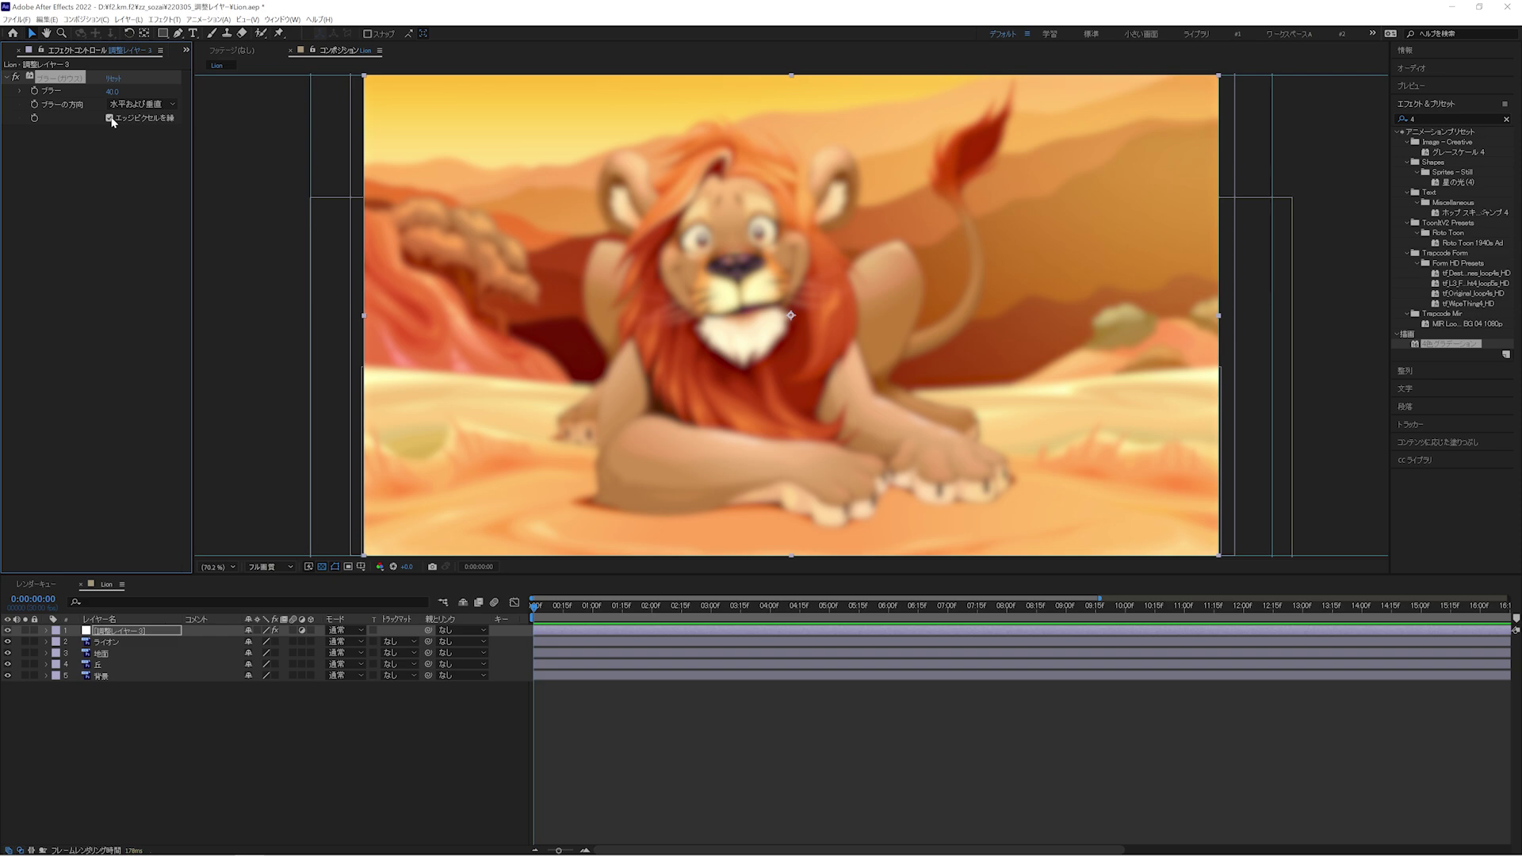
Step: Set the adjustment layer's mode to 比較(明) and toggle its visibility to compare the glow
{"action": "left_click", "coordinate": [345, 632]}
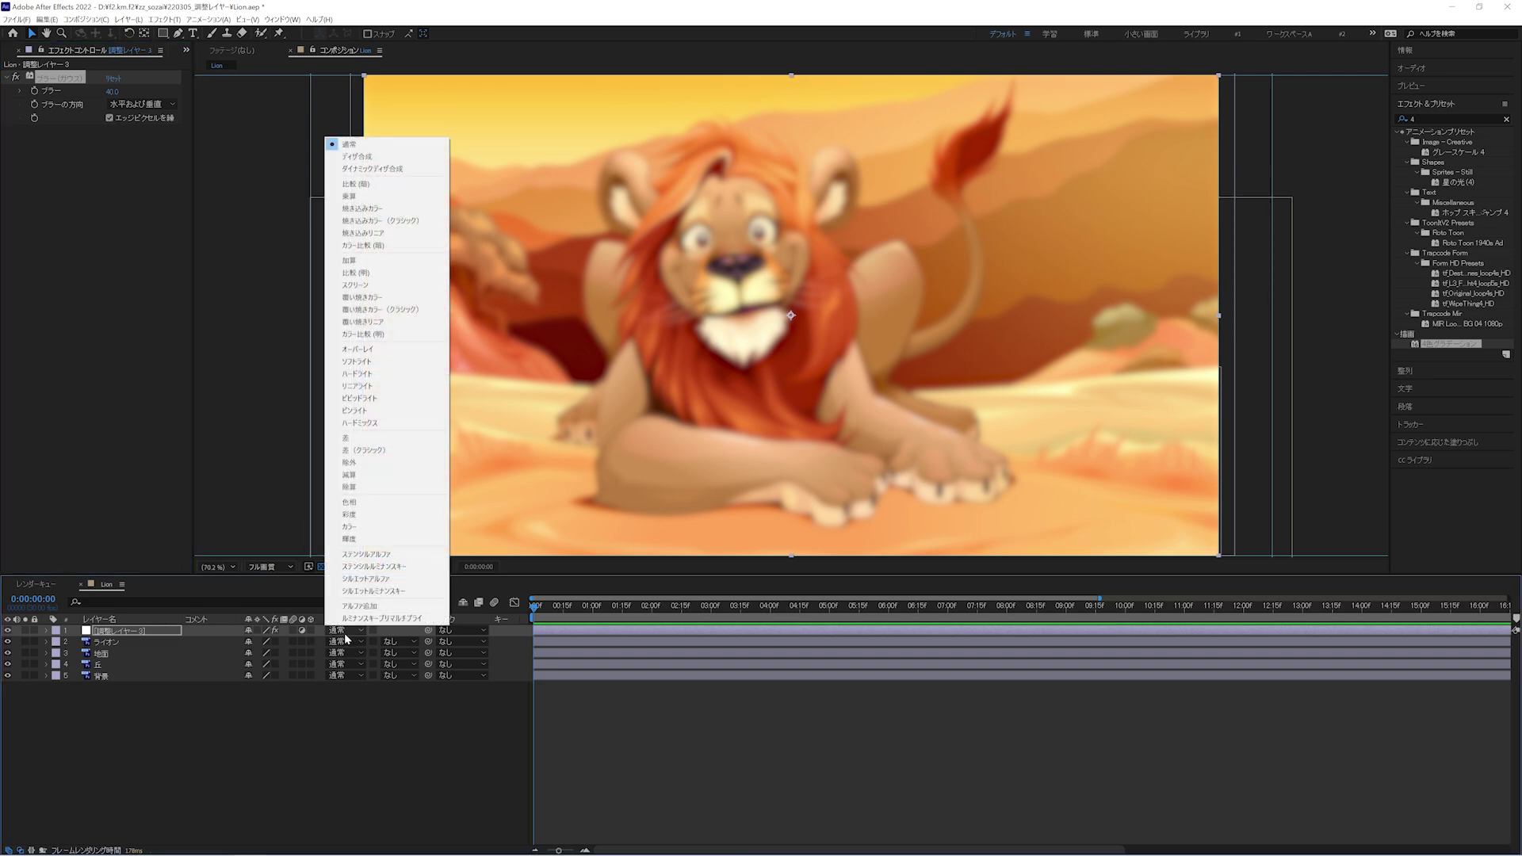
{"action": "left_click", "coordinate": [342, 273]}
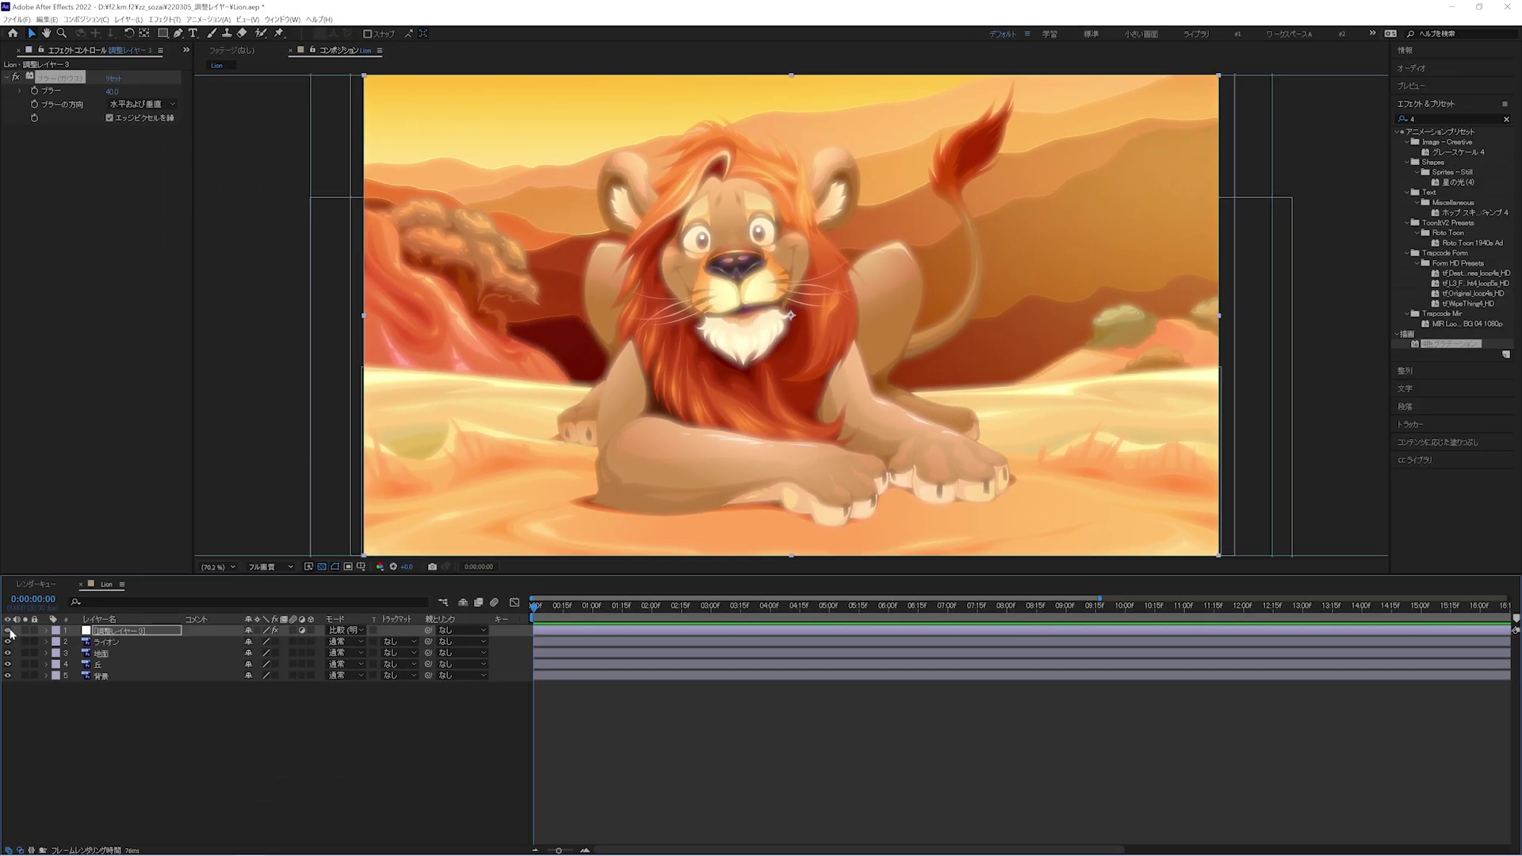
{"action": "left_click", "coordinate": [11, 632]}
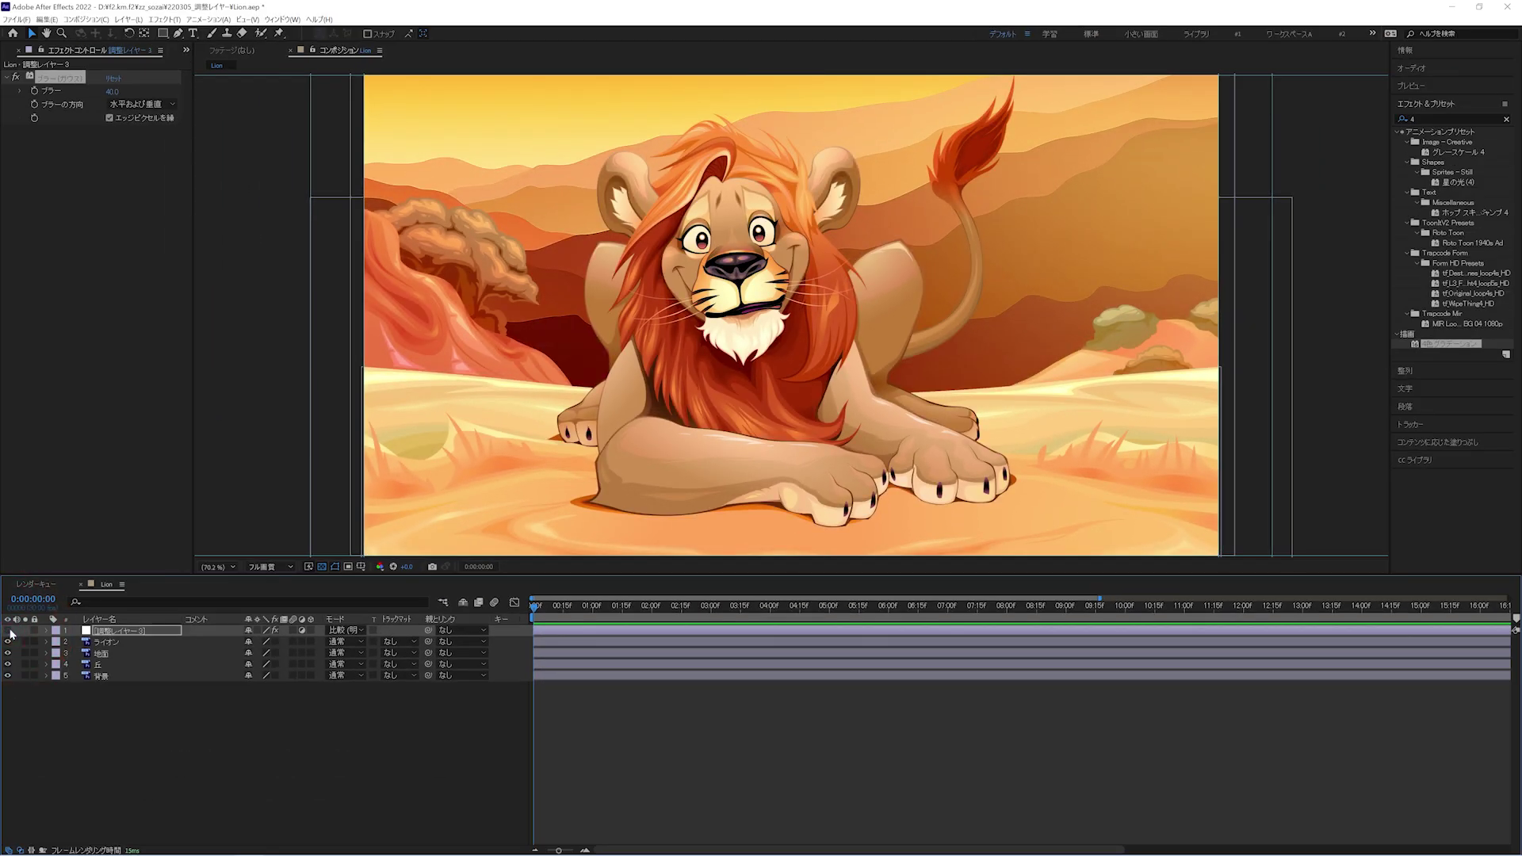
{"action": "left_click", "coordinate": [11, 633]}
{"action": "left_click", "coordinate": [11, 633]}
{"action": "left_click", "coordinate": [10, 632]}
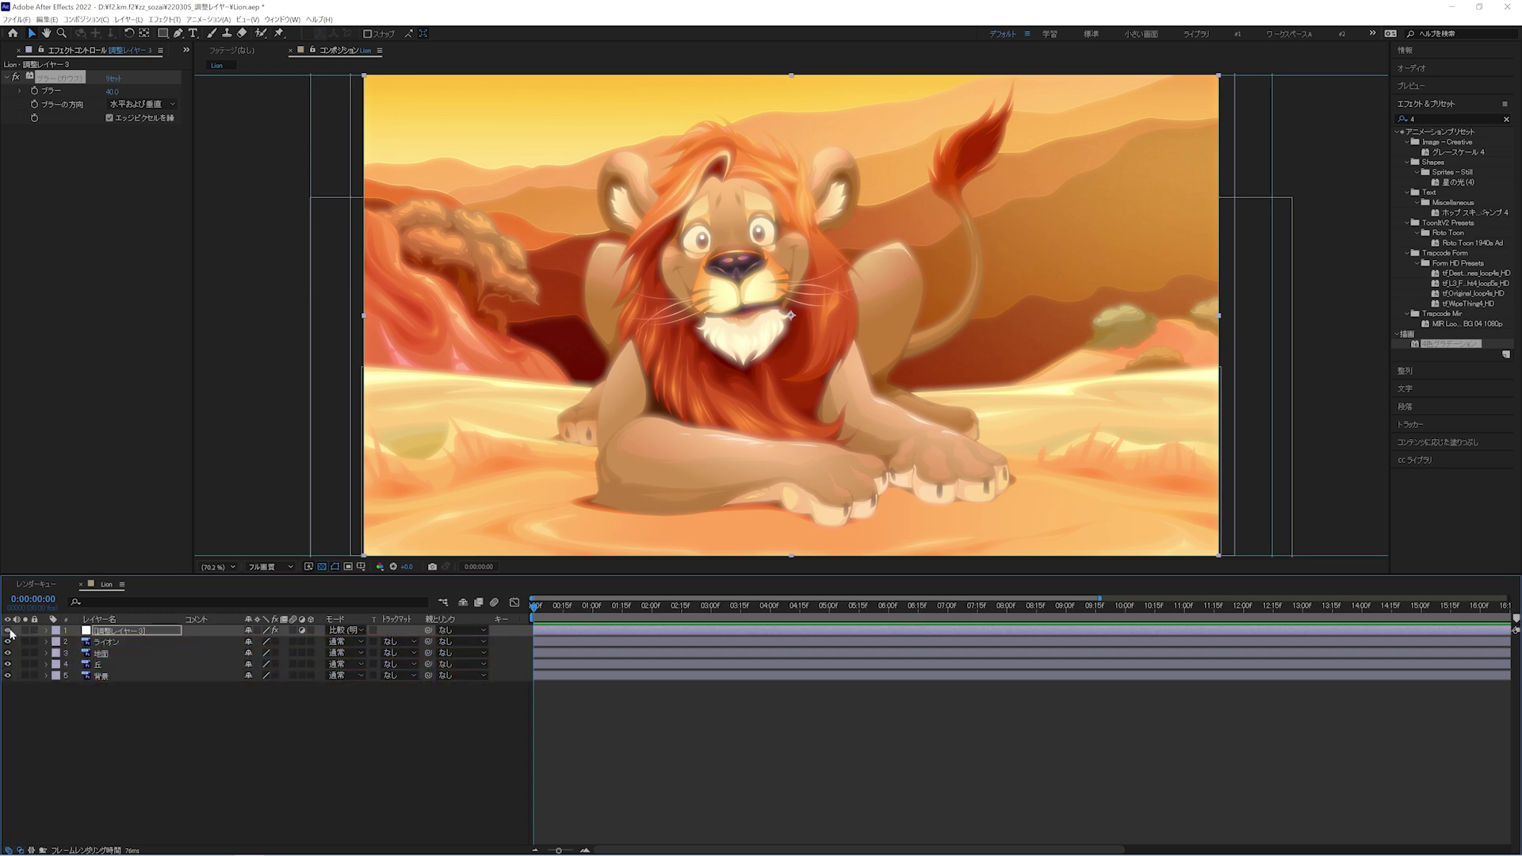
Step: Switch the adjustment layer's blend mode to スクリーン
{"action": "left_click", "coordinate": [344, 630]}
{"action": "left_click", "coordinate": [344, 640]}
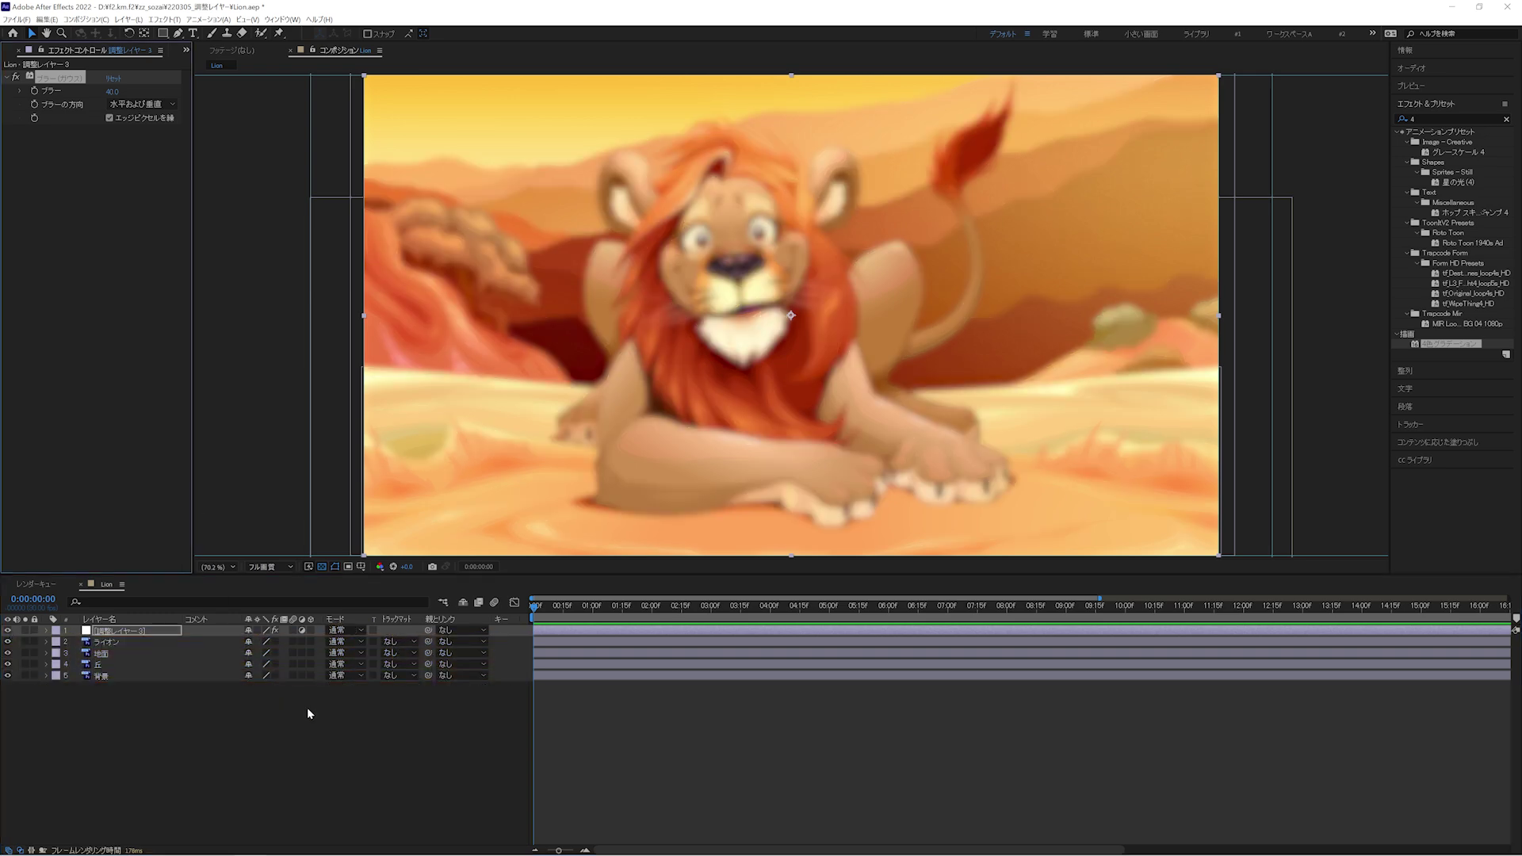
{"action": "left_click", "coordinate": [344, 633]}
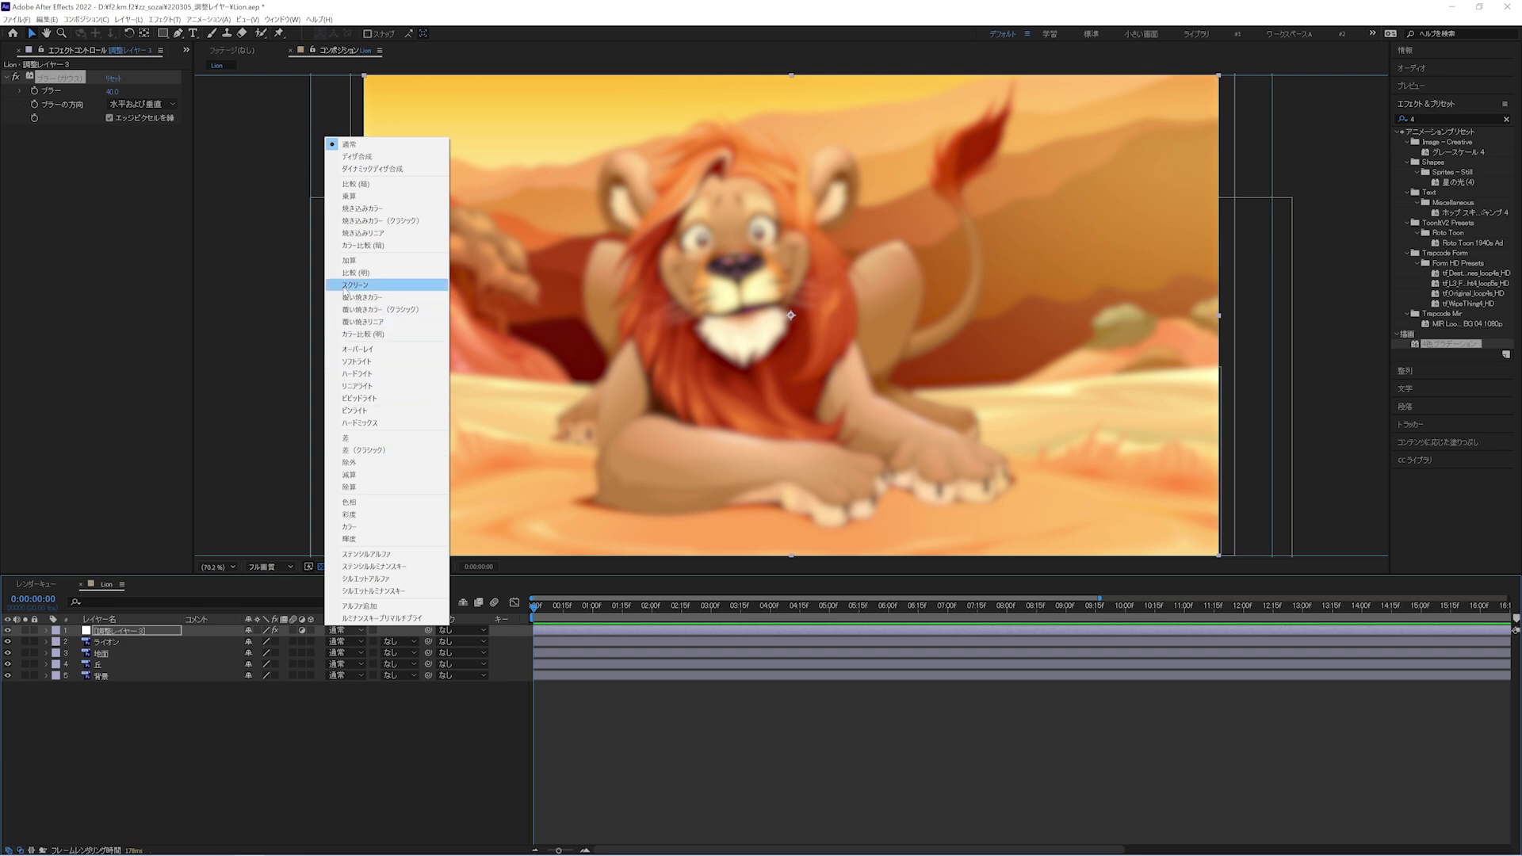
{"action": "left_click", "coordinate": [345, 285]}
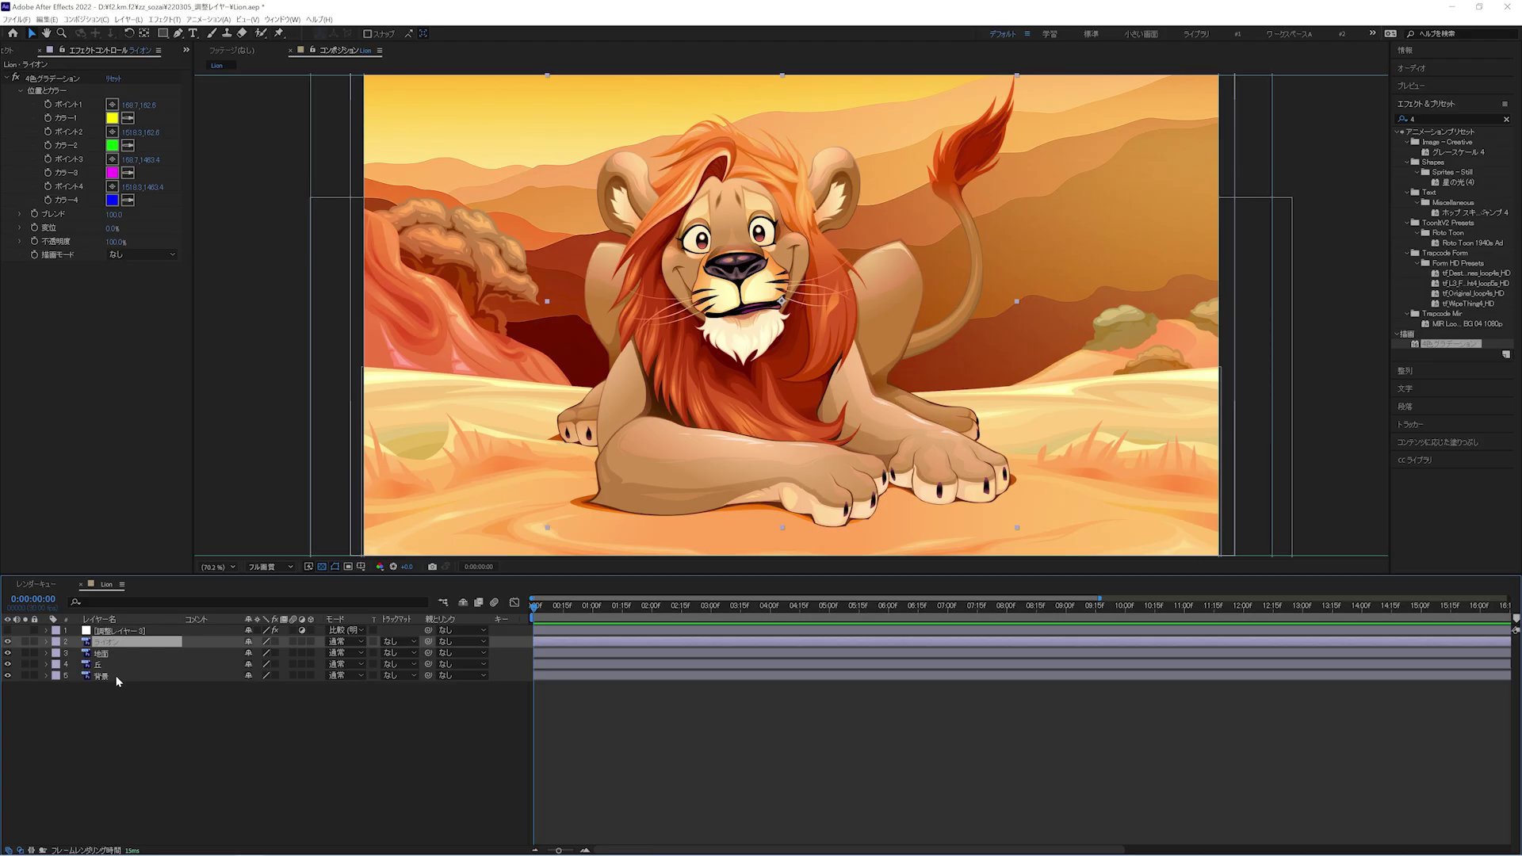
Step: Precompose the lion, ground, hill and background layers and duplicate the precomp
{"action": "left_click", "coordinate": [117, 677], "text": "shift"}
{"action": "key", "text": "ctrl+shift+c"}
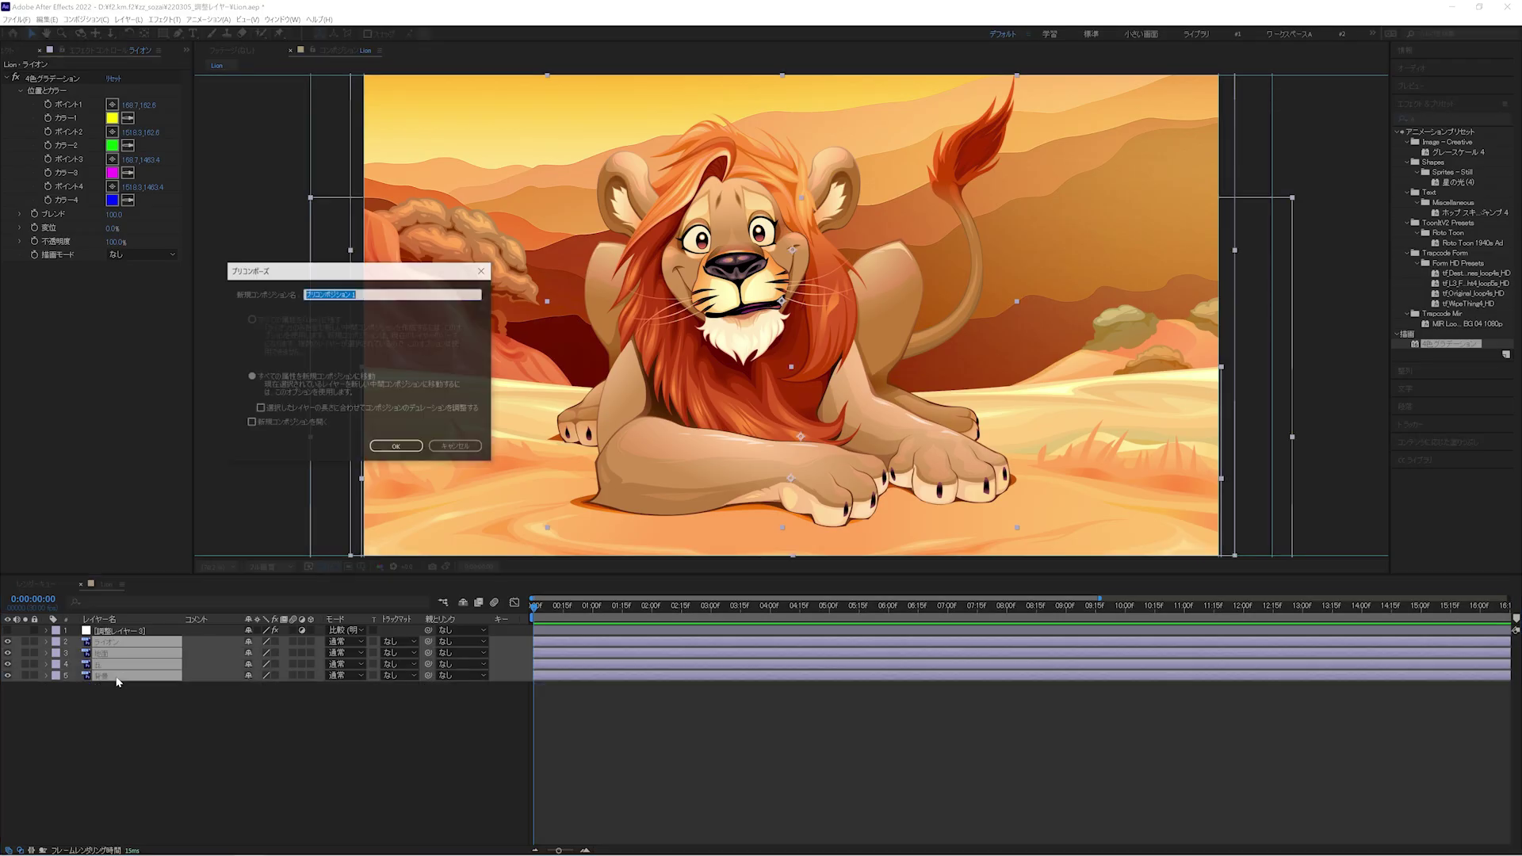
{"action": "left_click", "coordinate": [396, 447]}
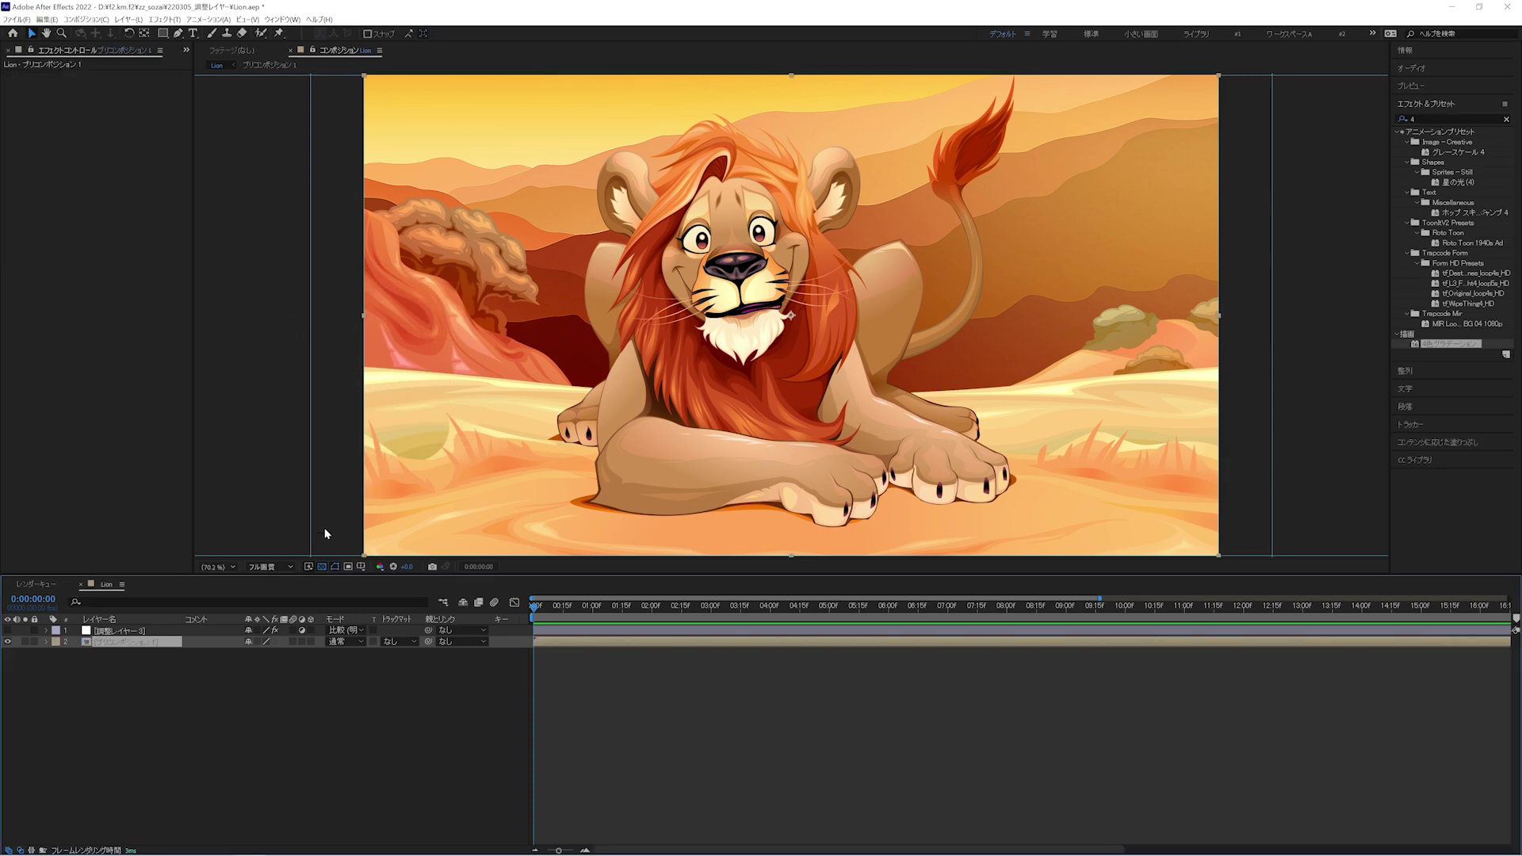
{"action": "key", "text": "ctrl+d"}
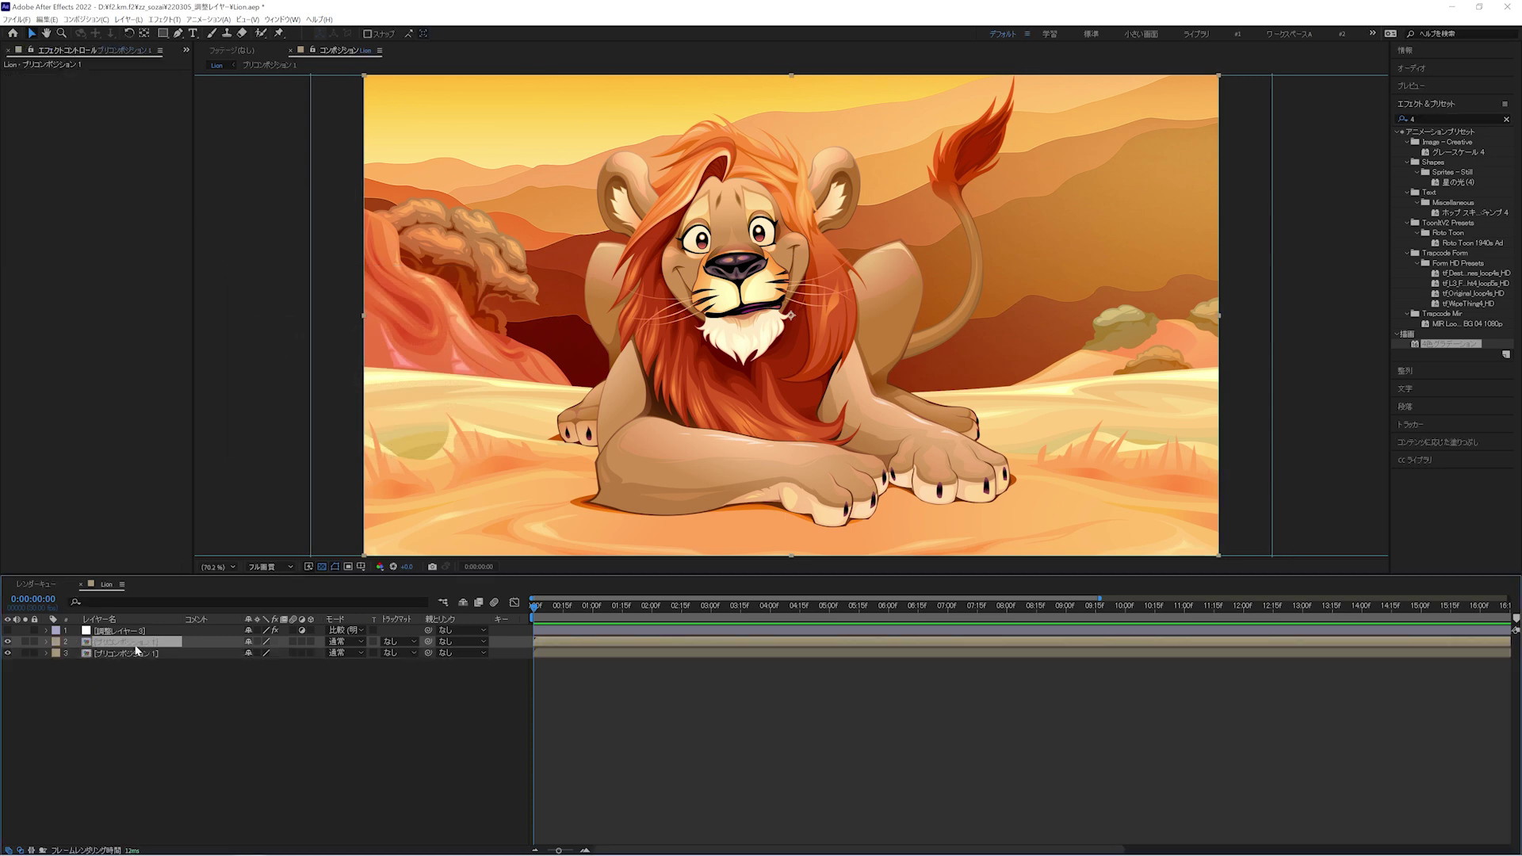
{"action": "left_click", "coordinate": [164, 19]}
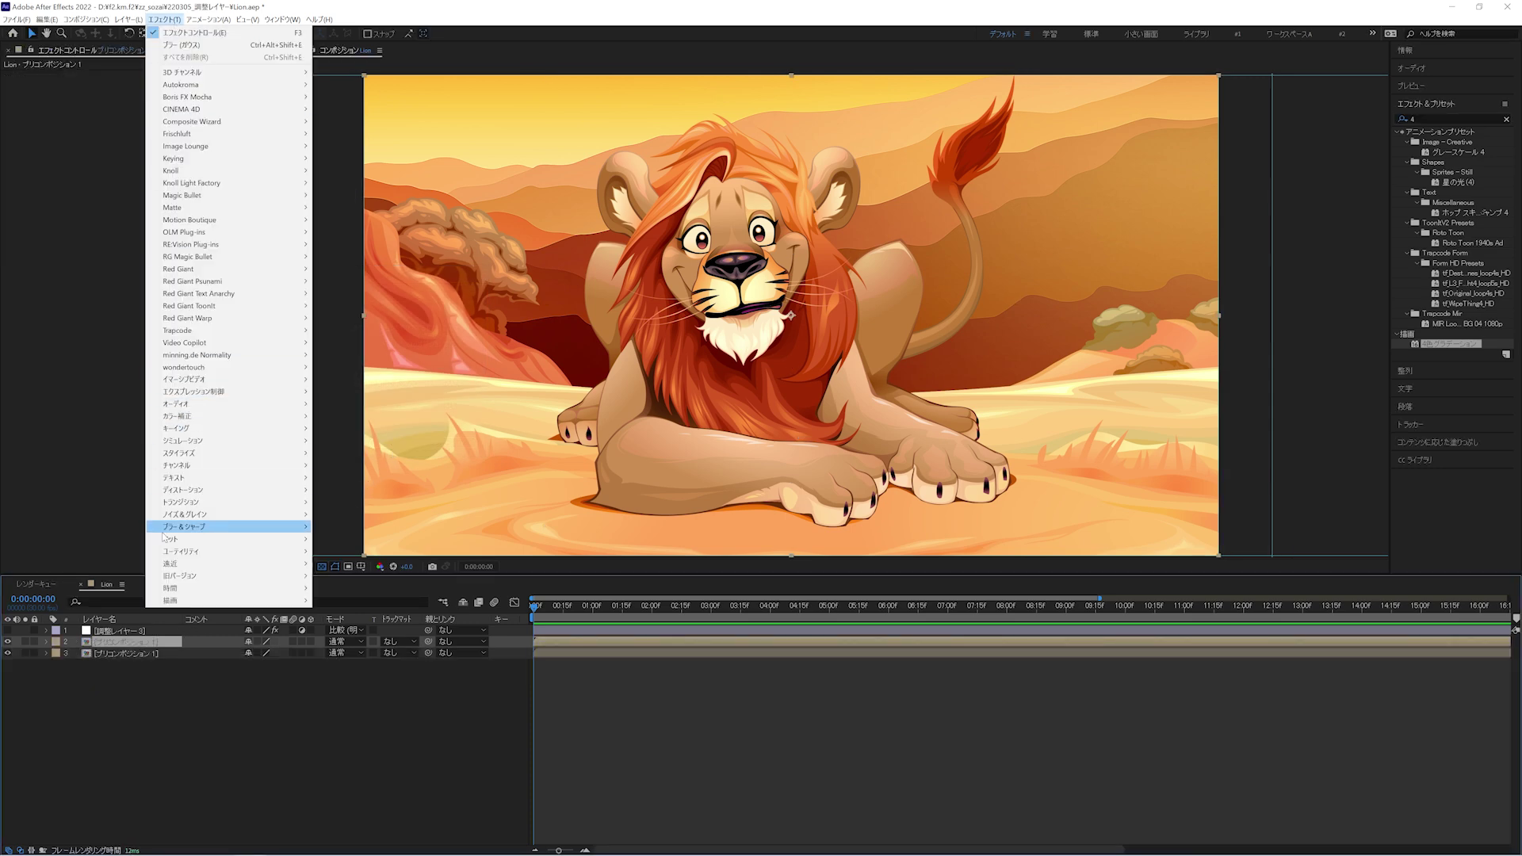
Step: Give the upper pre-comp a Gaussian Blur of 40 with repeated edge pixels, and blend layer 2 in 比較(明) (Lighten)
{"action": "mouse_move", "coordinate": [238, 538]}
{"action": "left_click", "coordinate": [357, 616]}
{"action": "left_click", "coordinate": [110, 92]}
{"action": "type", "text": "40"}
{"action": "key", "text": "Return"}
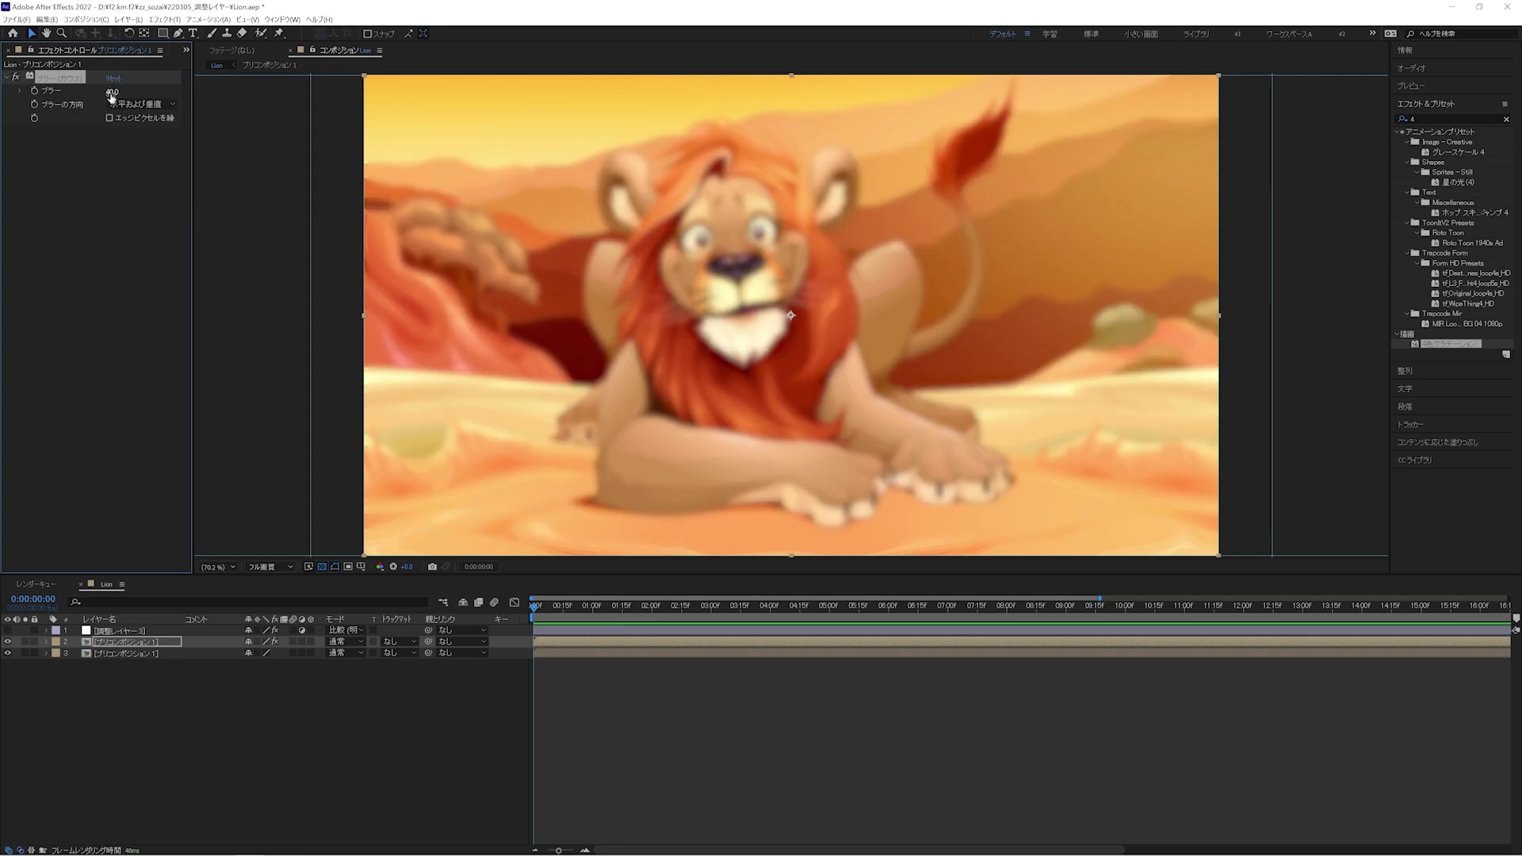
{"action": "left_click", "coordinate": [109, 118]}
{"action": "left_click", "coordinate": [346, 641]}
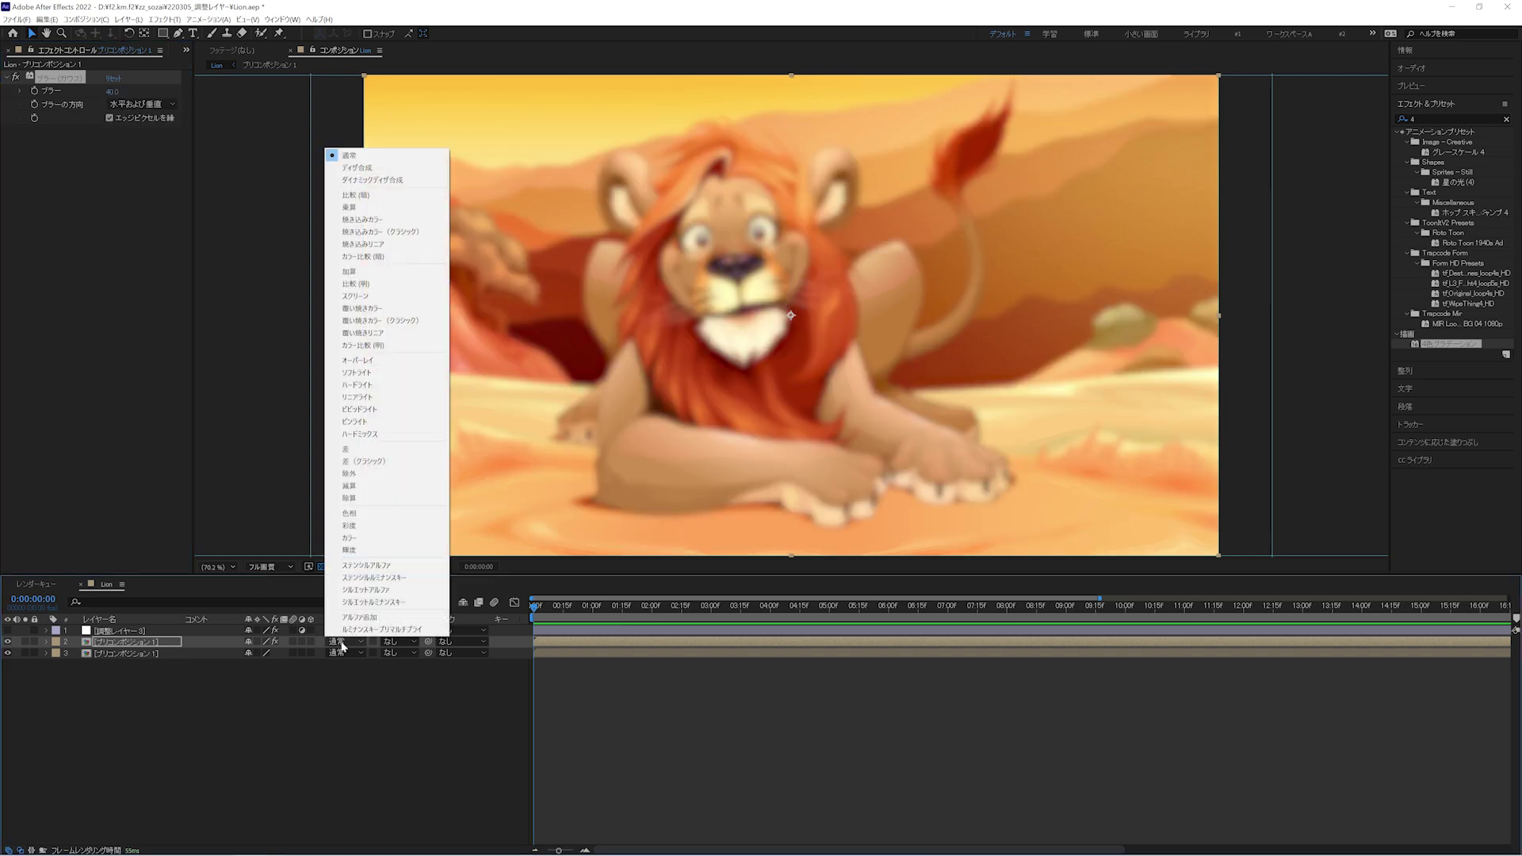
{"action": "left_click", "coordinate": [340, 283]}
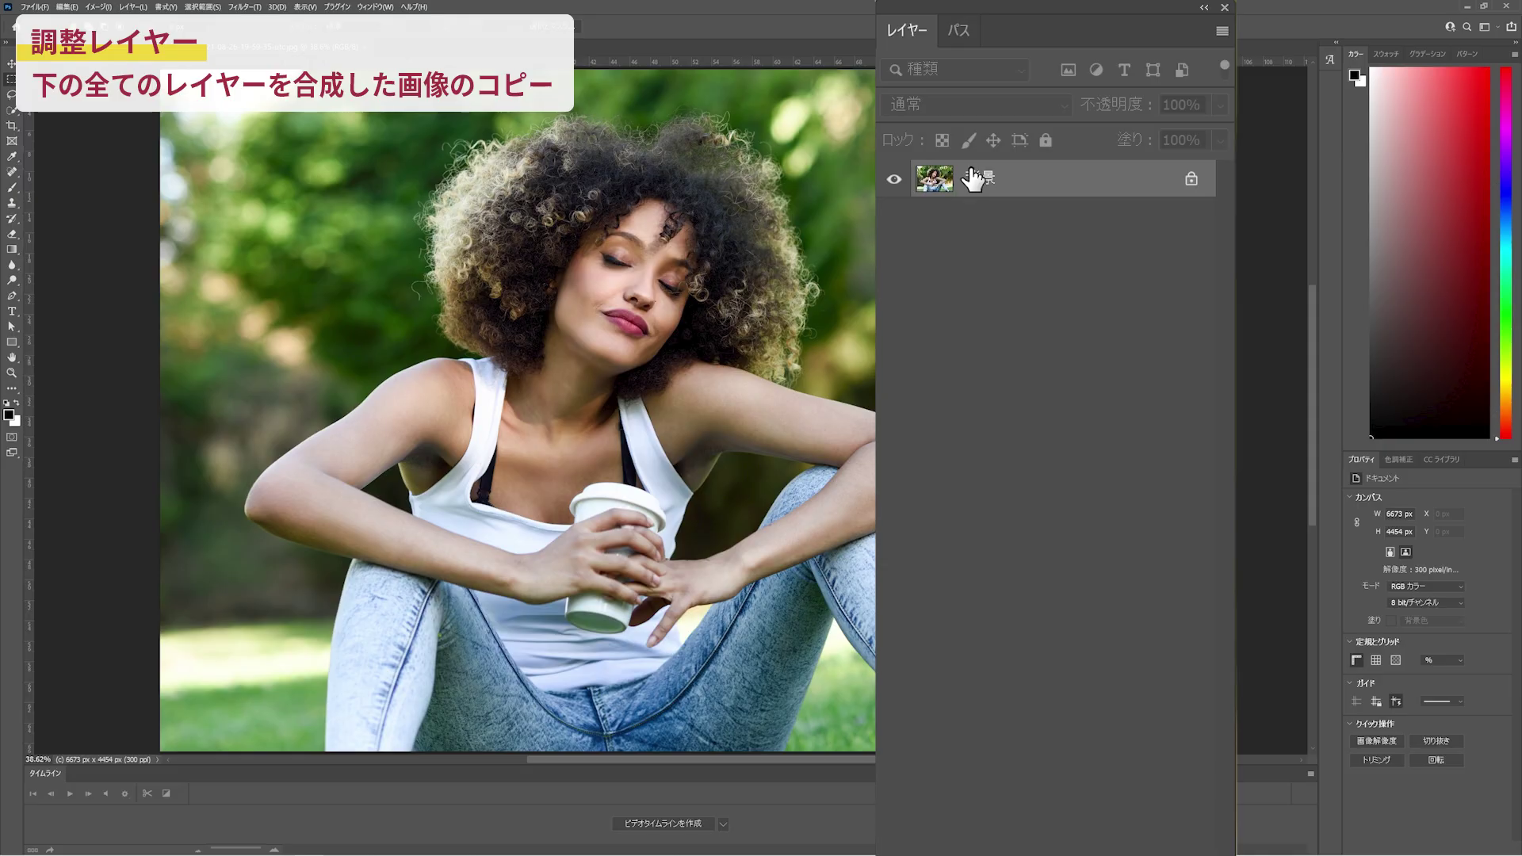
Step: Duplicate the Photoshop photo layer and blend the top copy, レイヤー 0, in Overlay after trying Screen
{"action": "key", "text": "ctrl+shift+alt+e"}
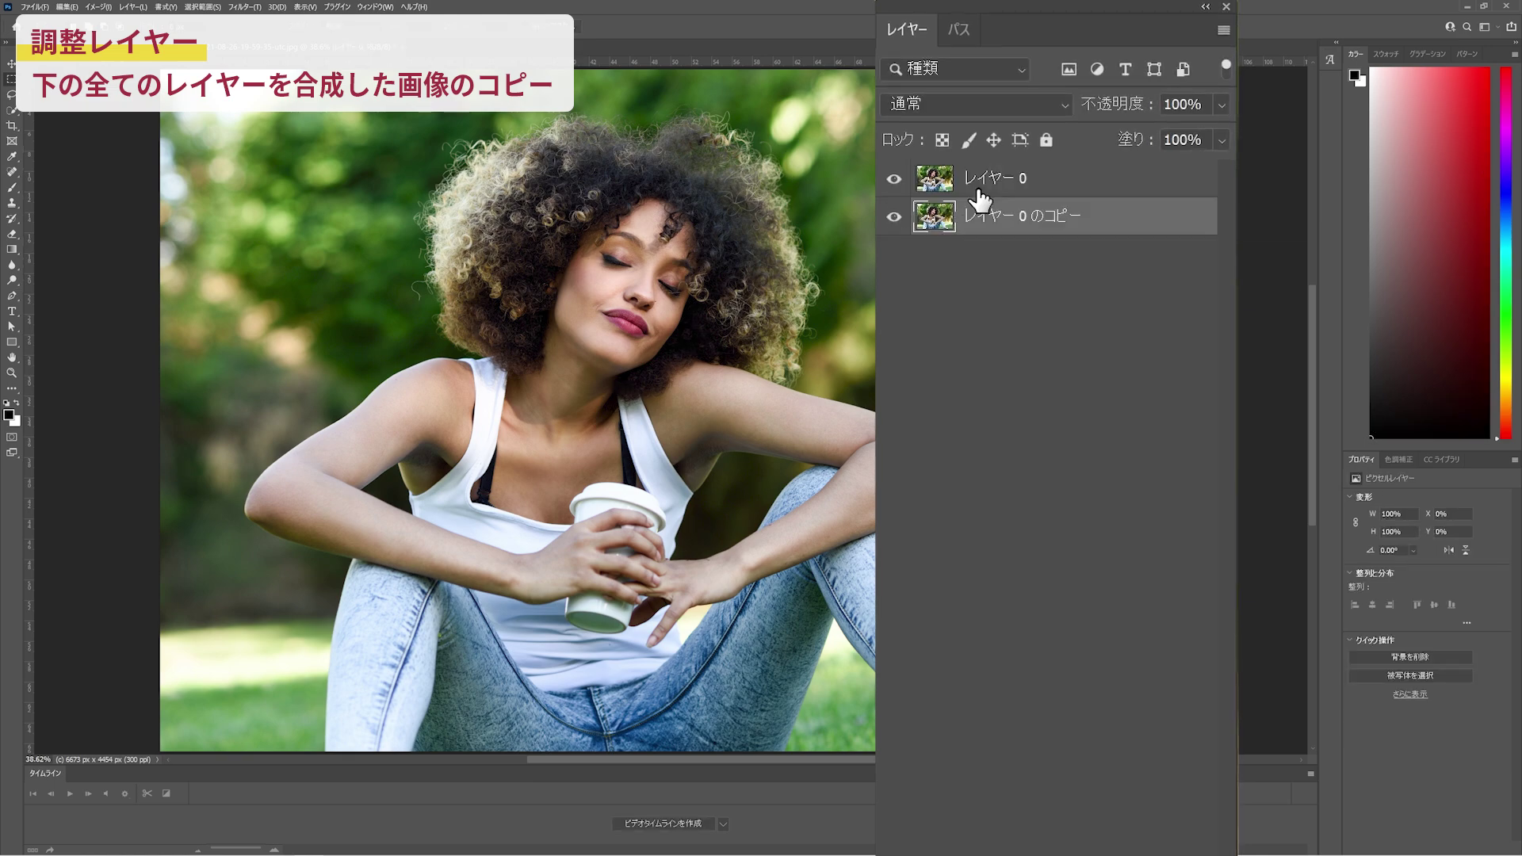
{"action": "left_click", "coordinate": [982, 181]}
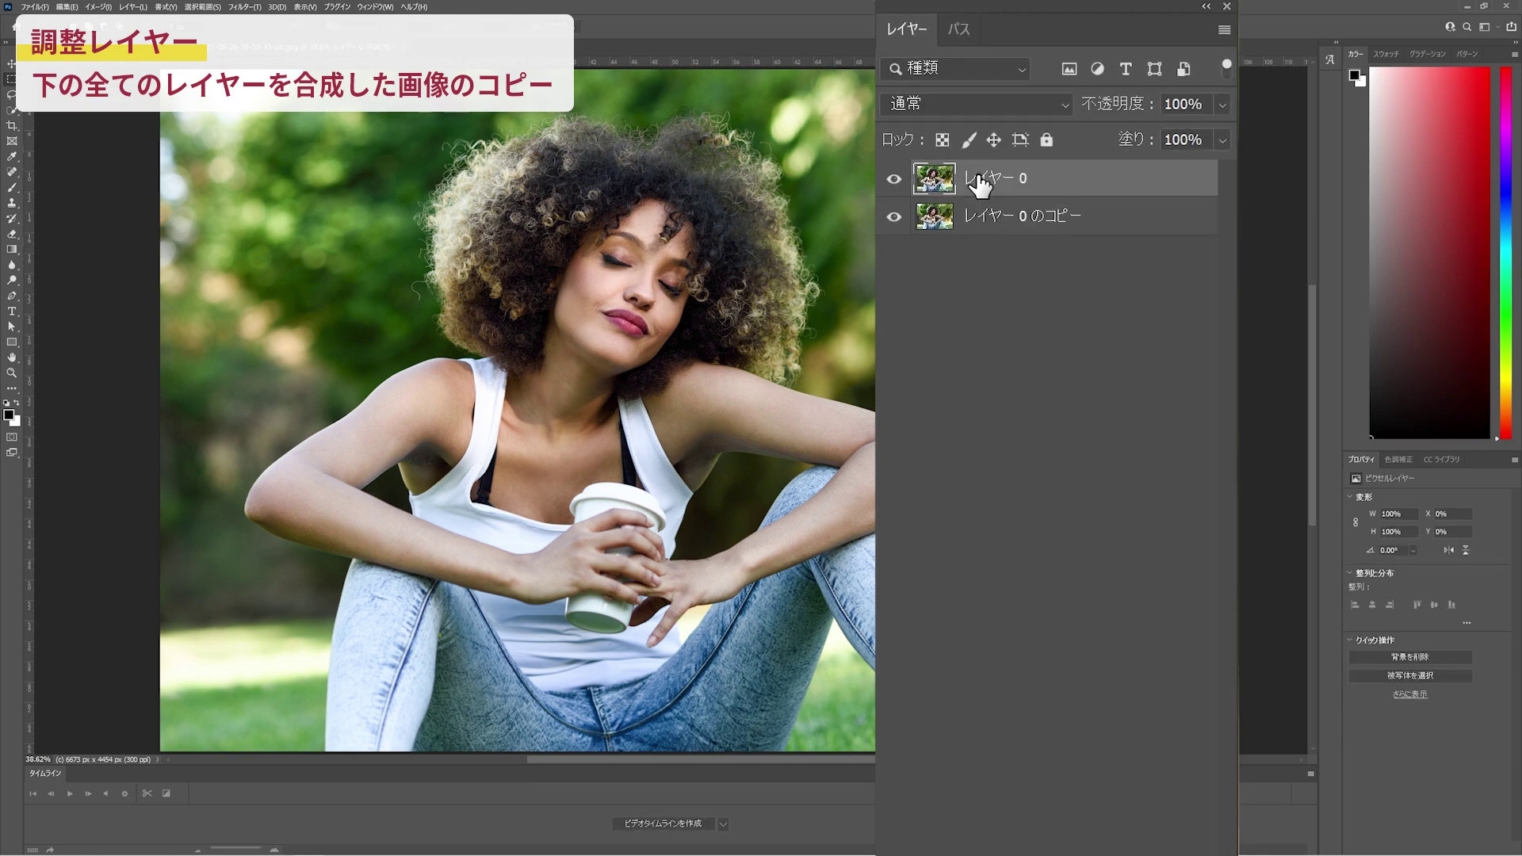
{"action": "left_click", "coordinate": [962, 101]}
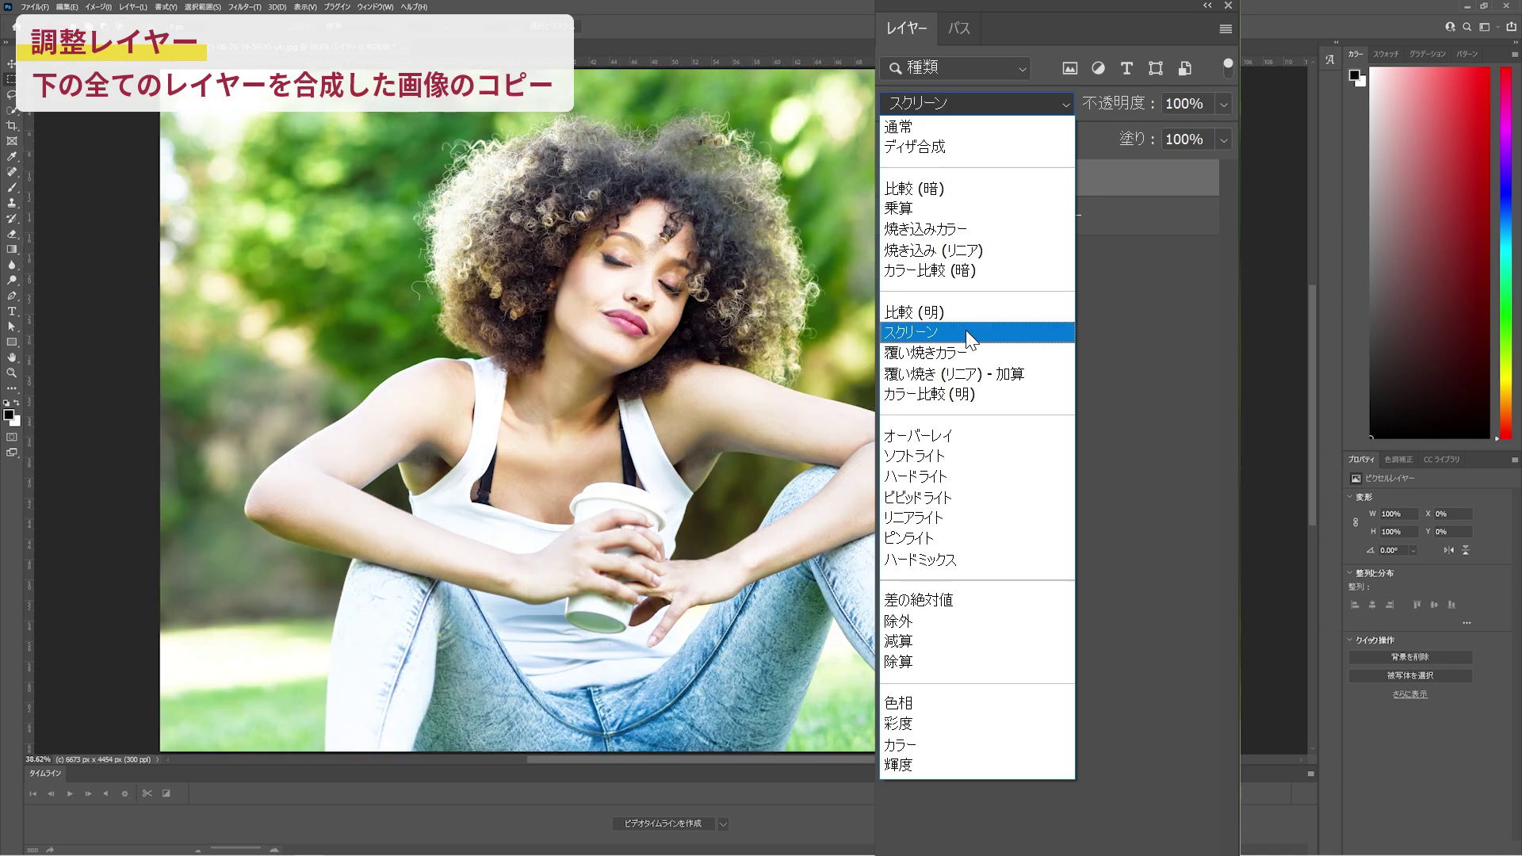
{"action": "left_click", "coordinate": [966, 330]}
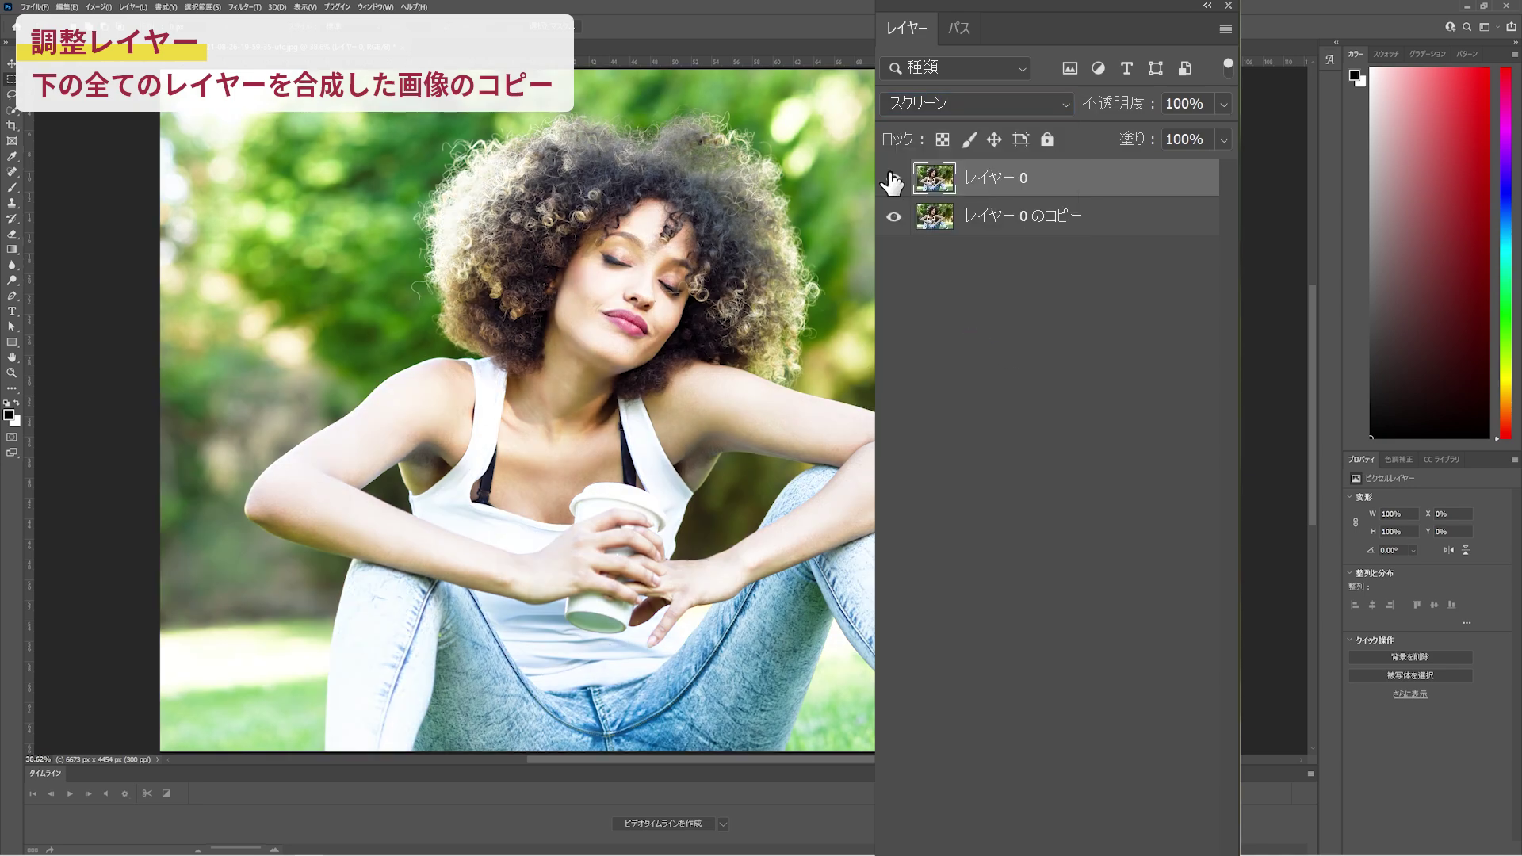
{"action": "left_click", "coordinate": [931, 107]}
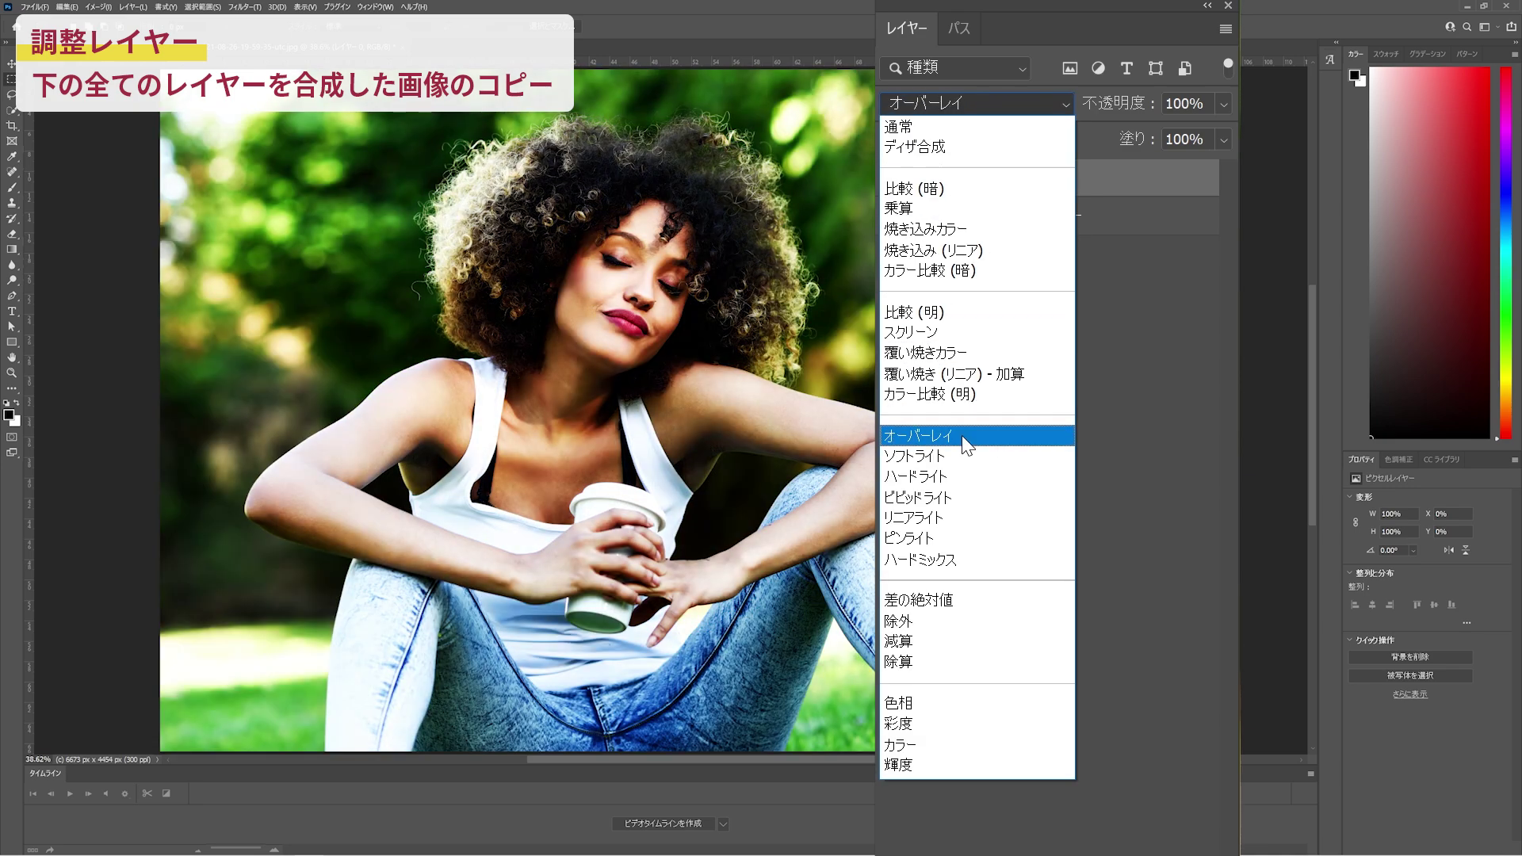
{"action": "left_click", "coordinate": [962, 436]}
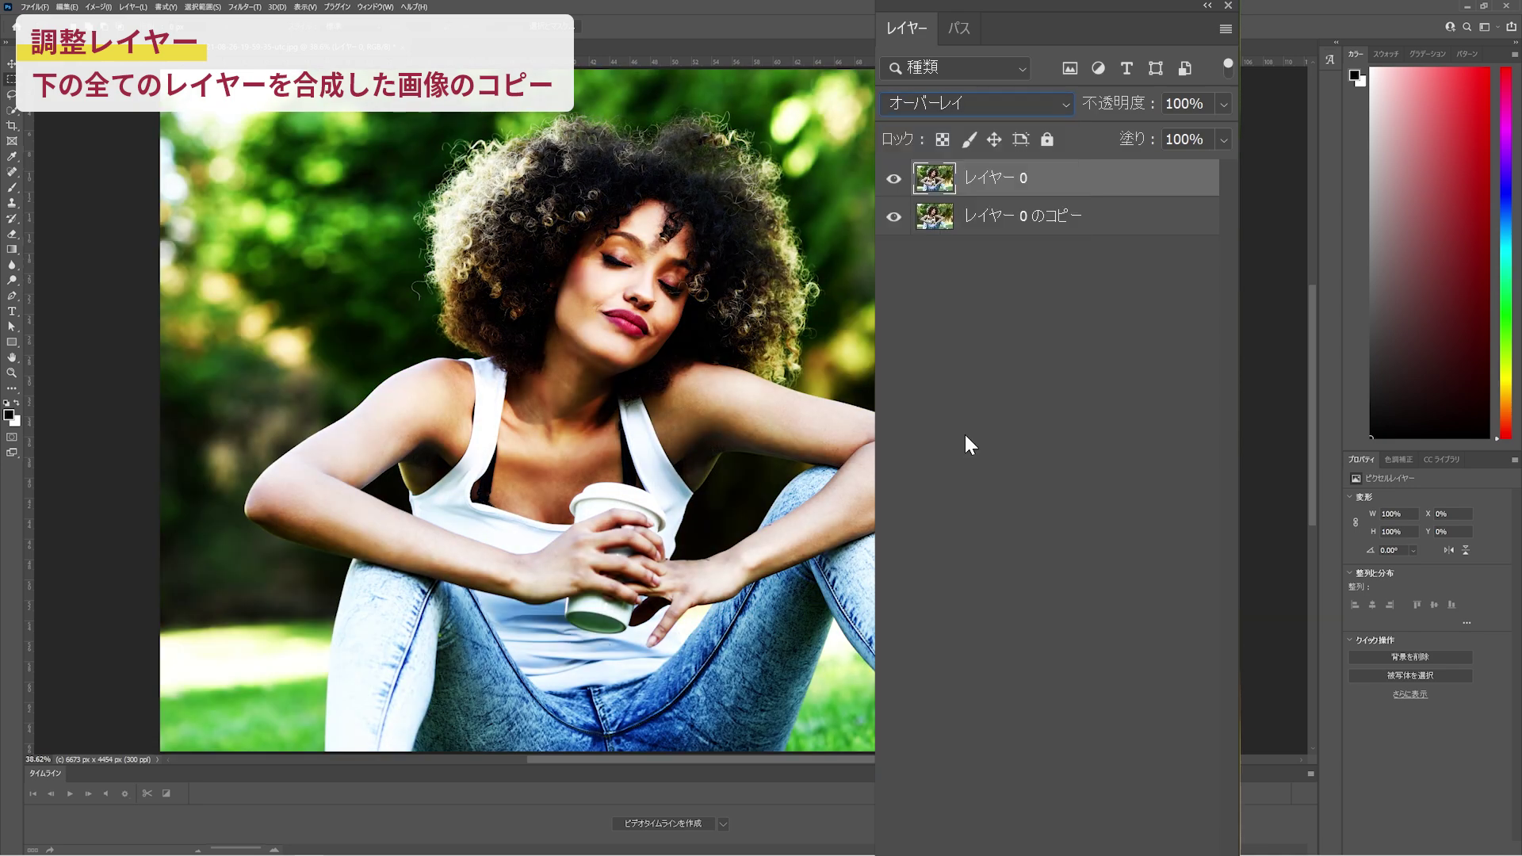
Step: Raise the Overlay layer's opacity to 100%, toggle its visibility to compare, and add an adjustment layer
{"action": "left_click", "coordinate": [1222, 104]}
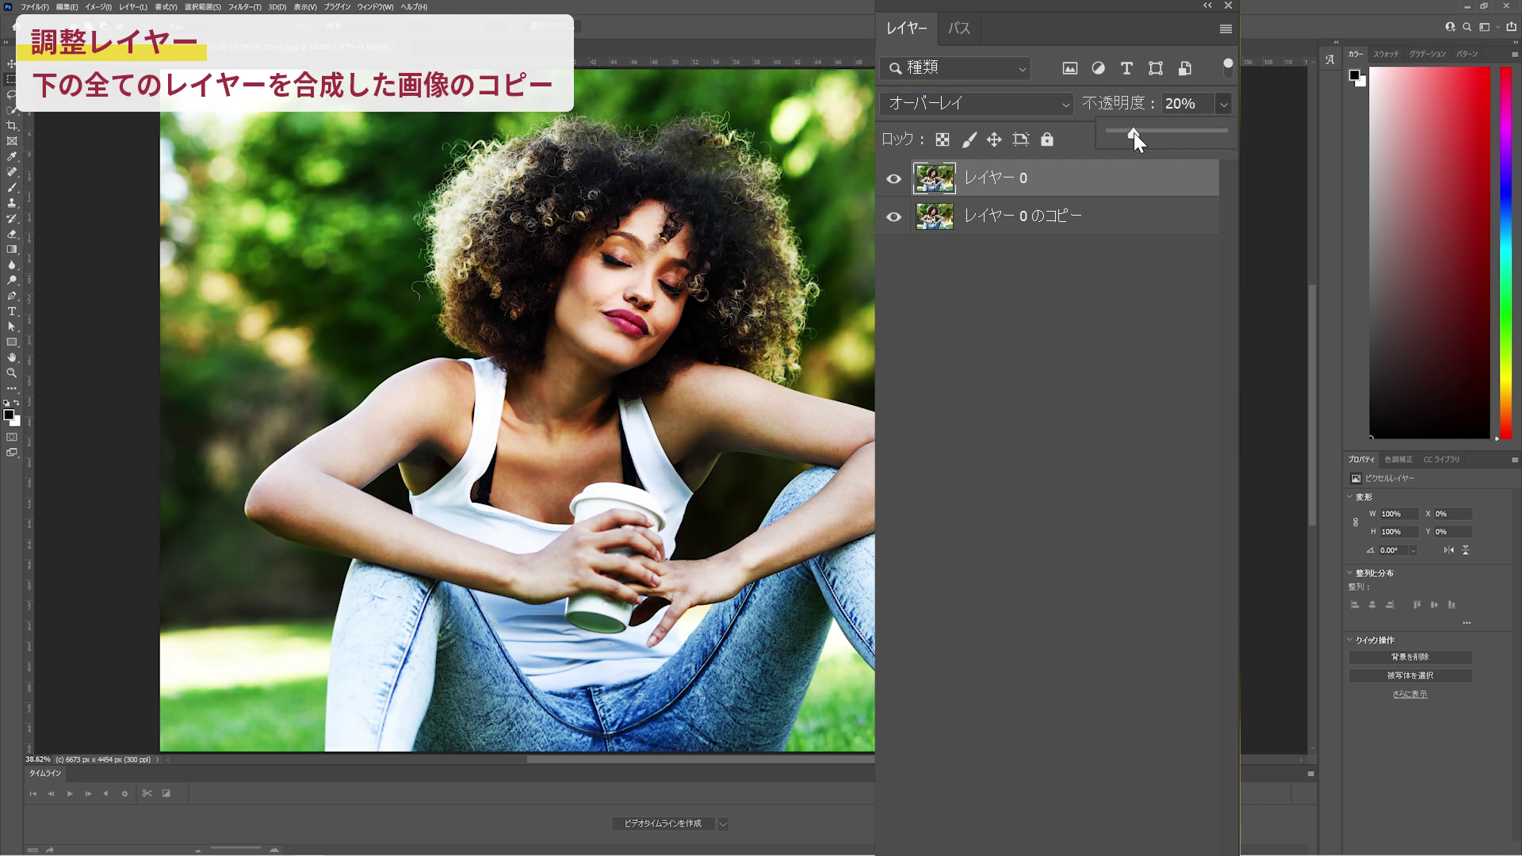
{"action": "left_click_drag", "start_coordinate": [1153, 133], "coordinate": [1222, 131]}
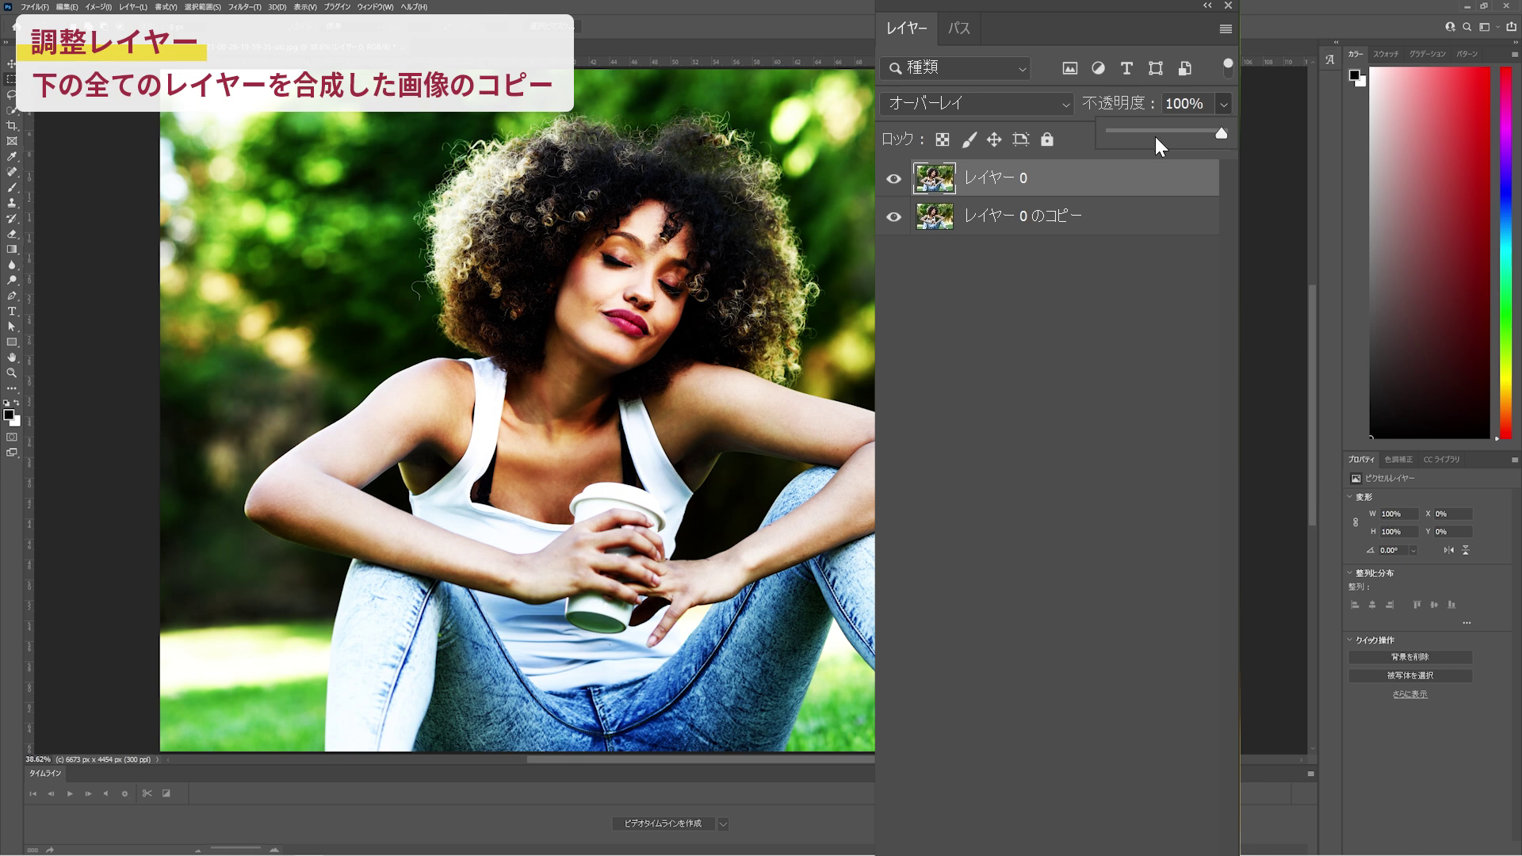
{"action": "left_click", "coordinate": [894, 179]}
{"action": "left_click", "coordinate": [894, 178]}
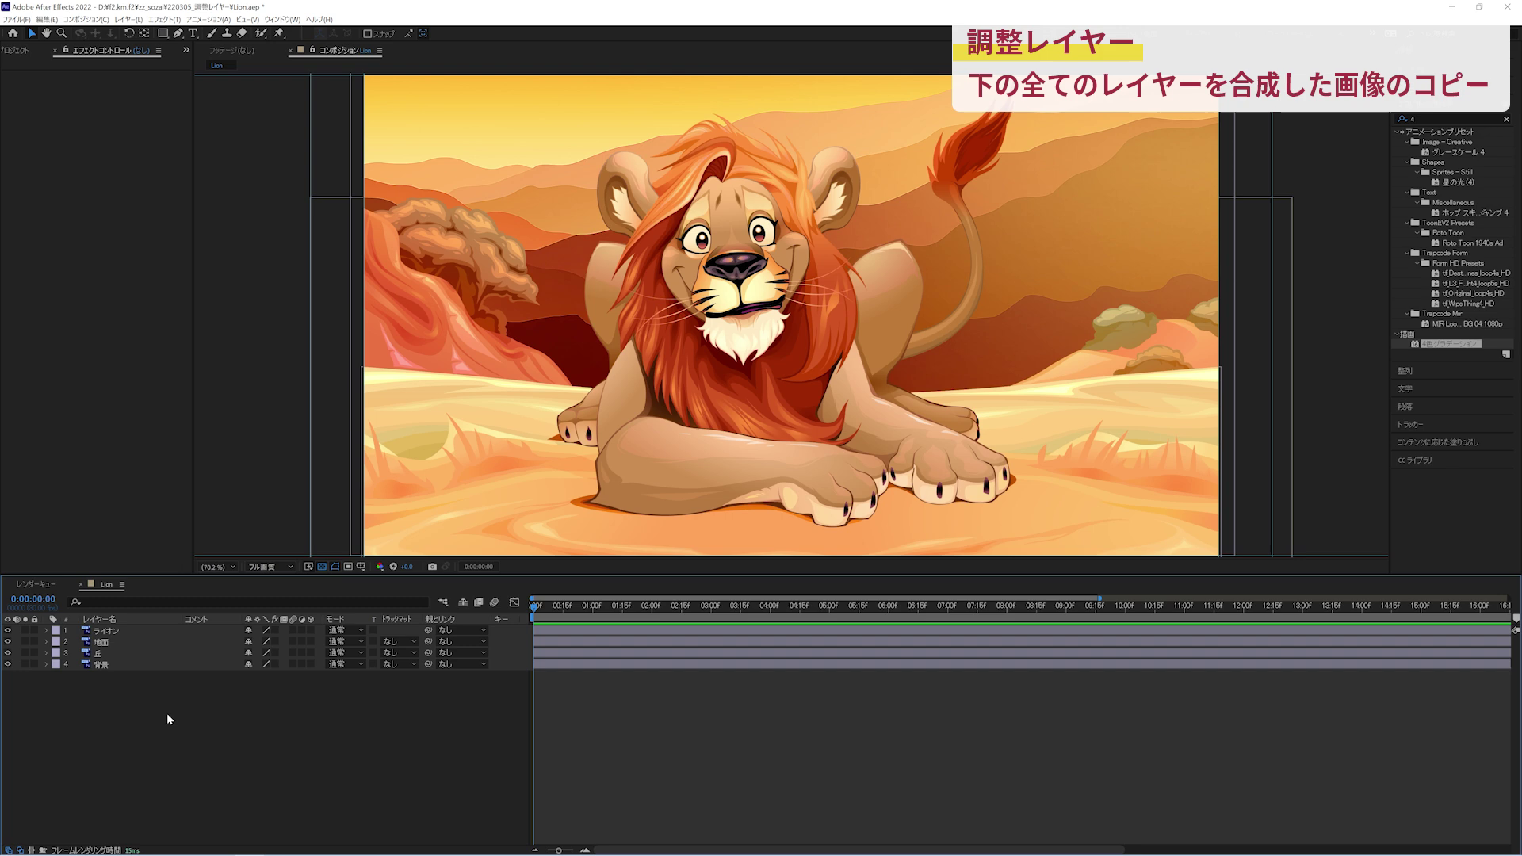
{"action": "key", "text": "ctrl+alt+y"}
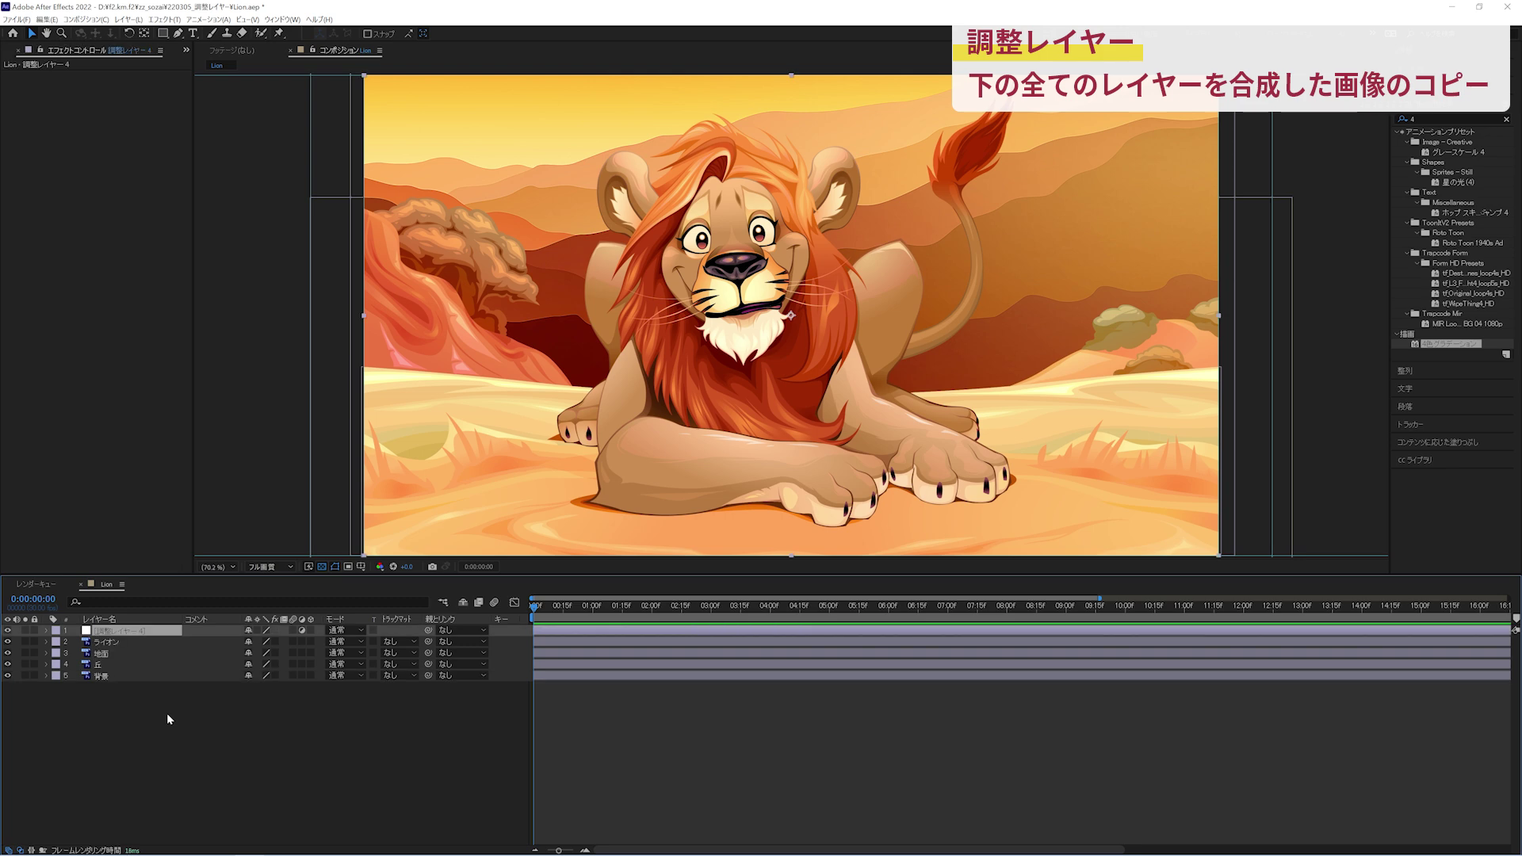
Step: Blend the new adjustment layer in スクリーン (Screen) mode and apply ブラー(ガウス) (Gaussian Blur) to it
{"action": "left_click", "coordinate": [337, 632]}
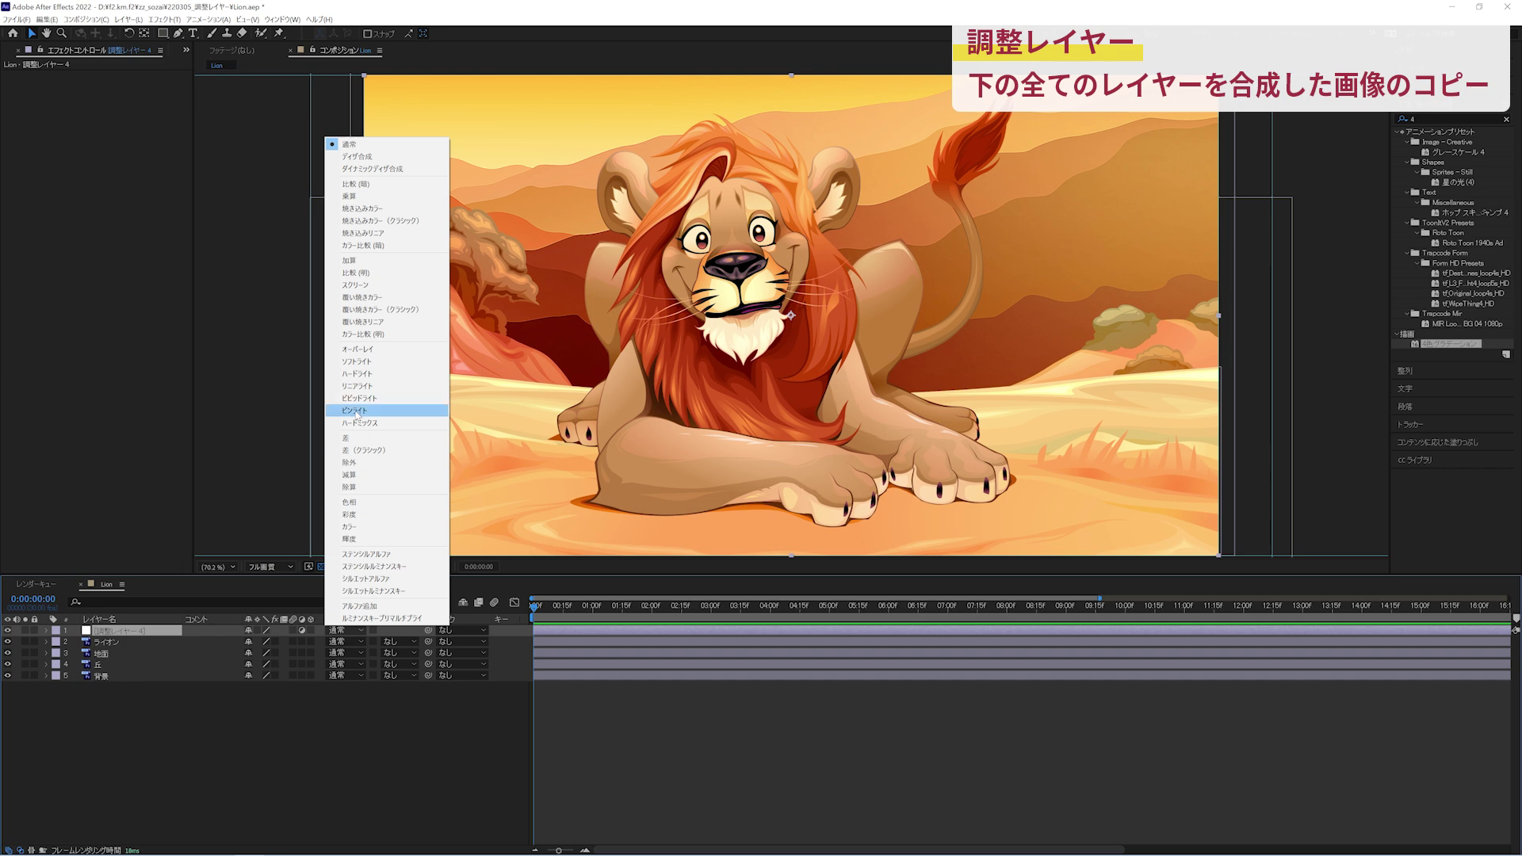
{"action": "left_click", "coordinate": [378, 288]}
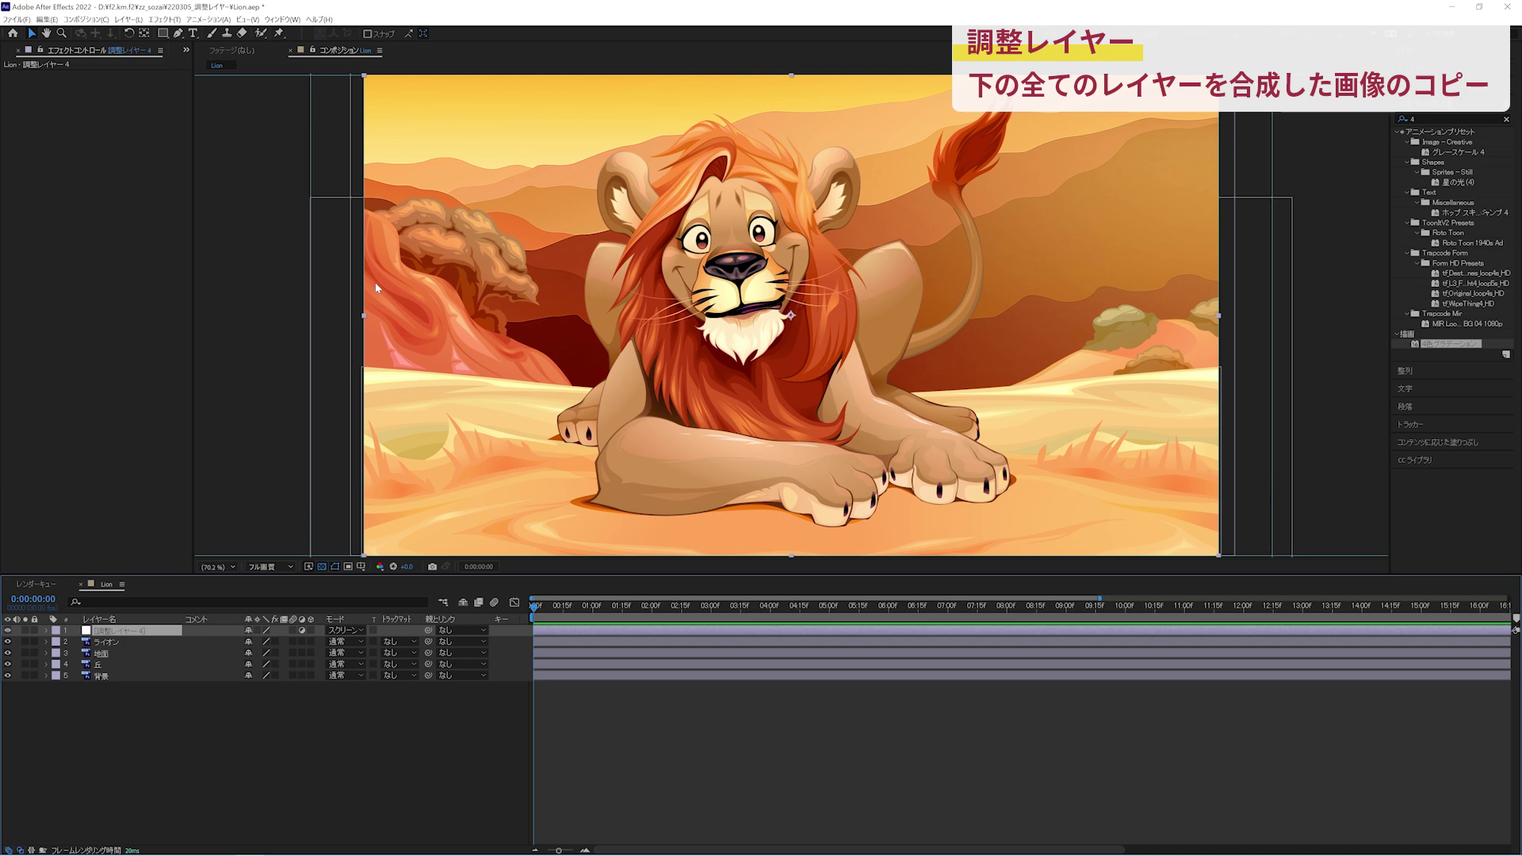
{"action": "left_click", "coordinate": [172, 20]}
{"action": "mouse_move", "coordinate": [198, 527]}
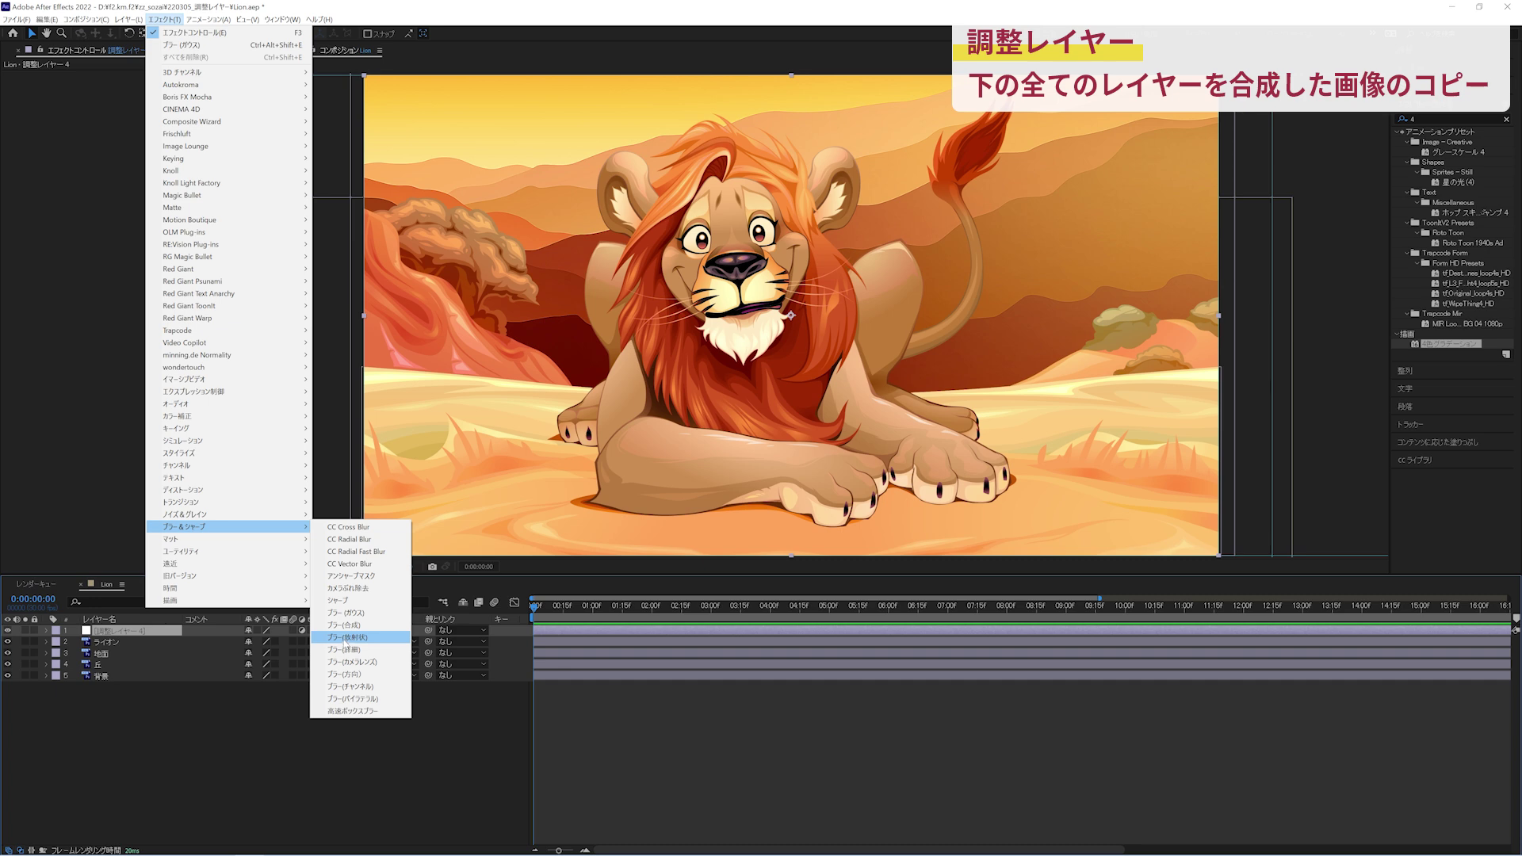
{"action": "left_click", "coordinate": [346, 613]}
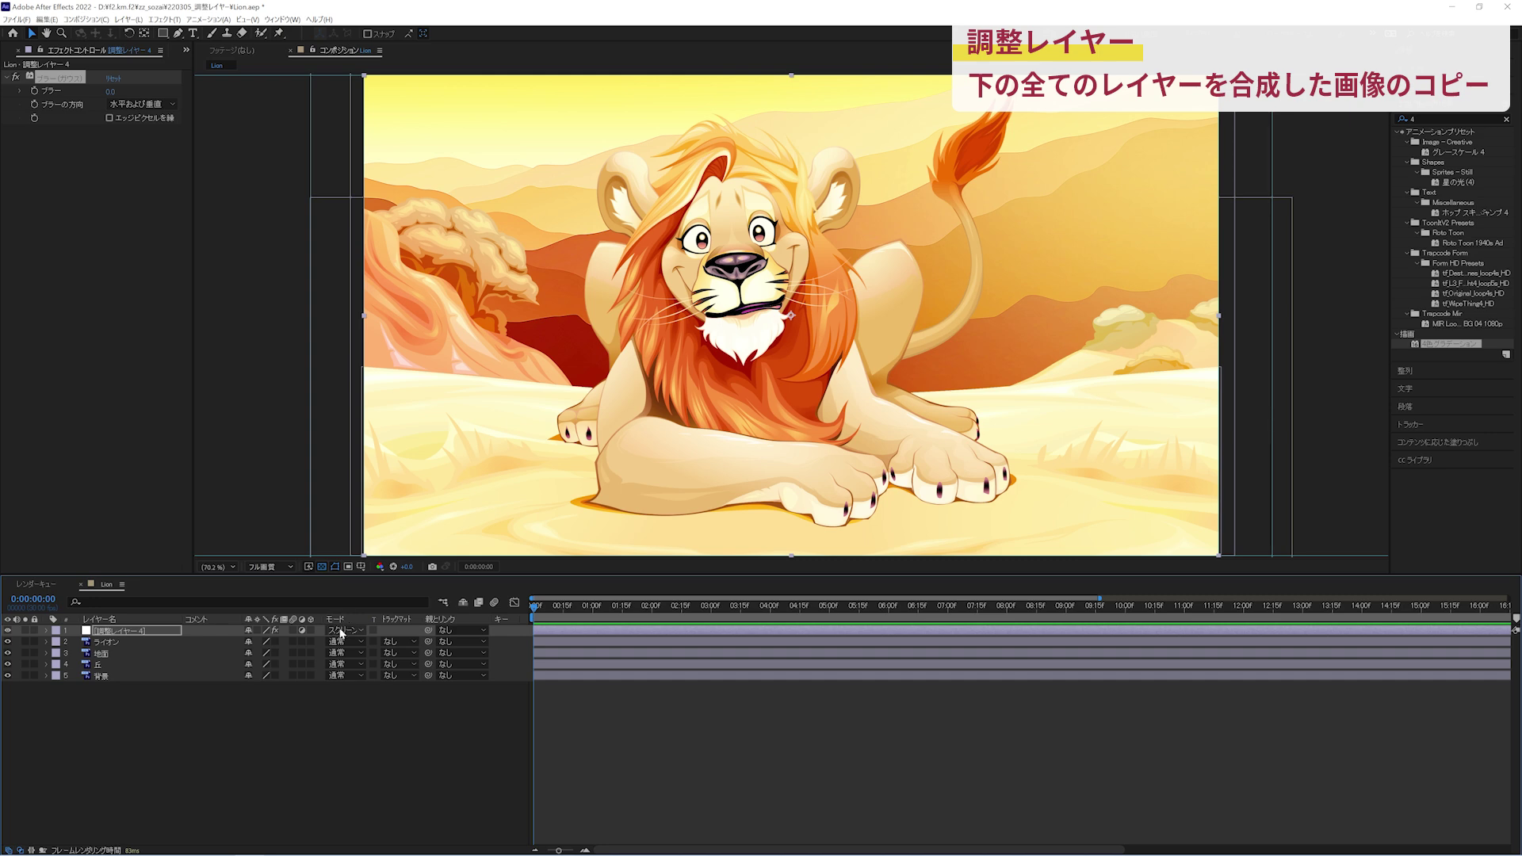
Step: Set the adjustment layer's opacity to 100%, switch it to オーバーレイ (Overlay), then lower opacity to 0%
{"action": "left_click", "coordinate": [130, 632]}
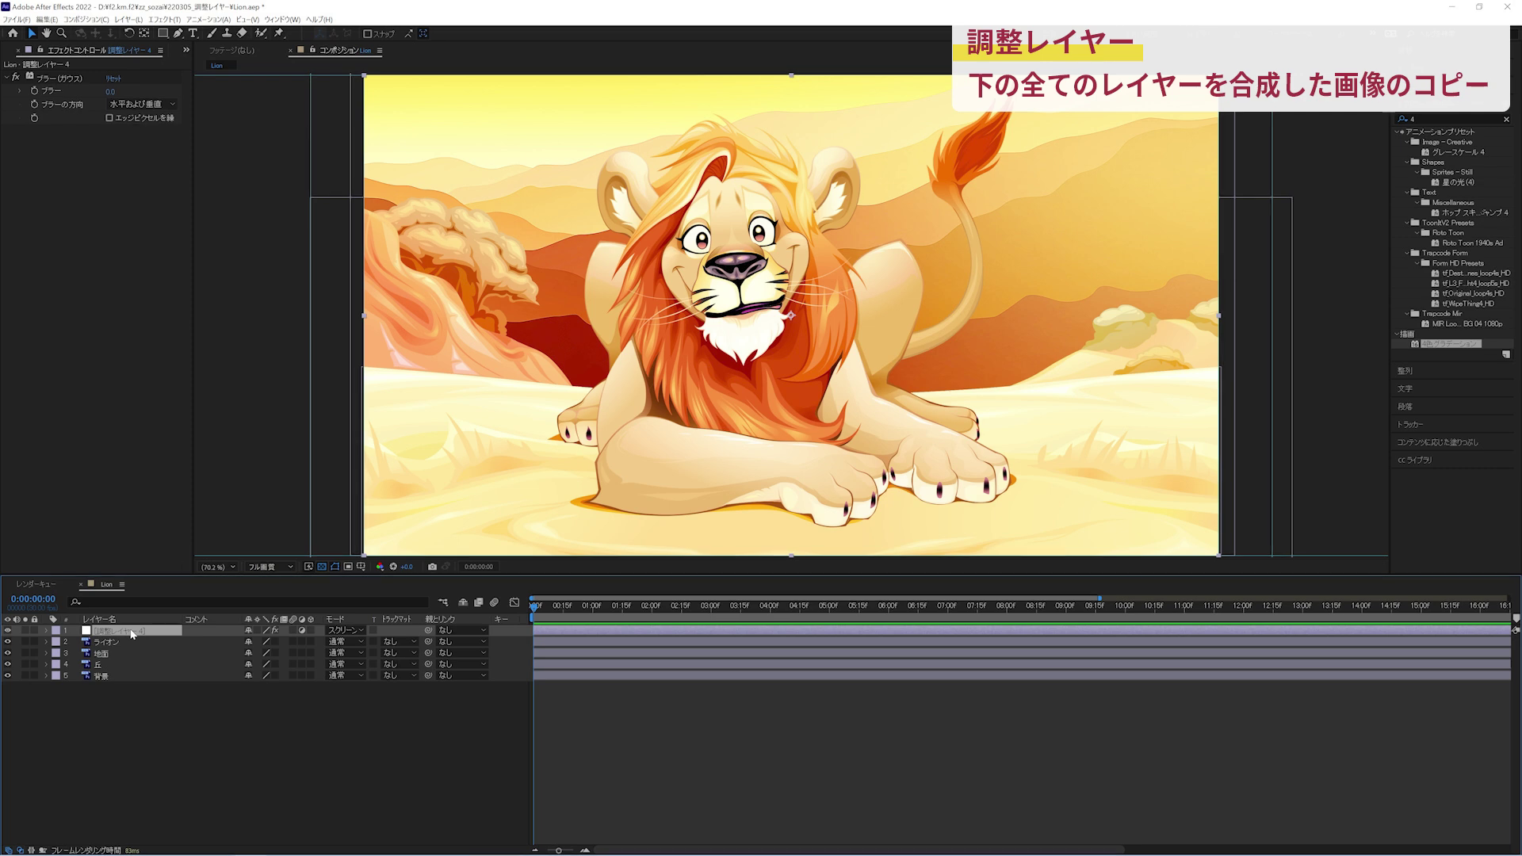
{"action": "key", "text": "t"}
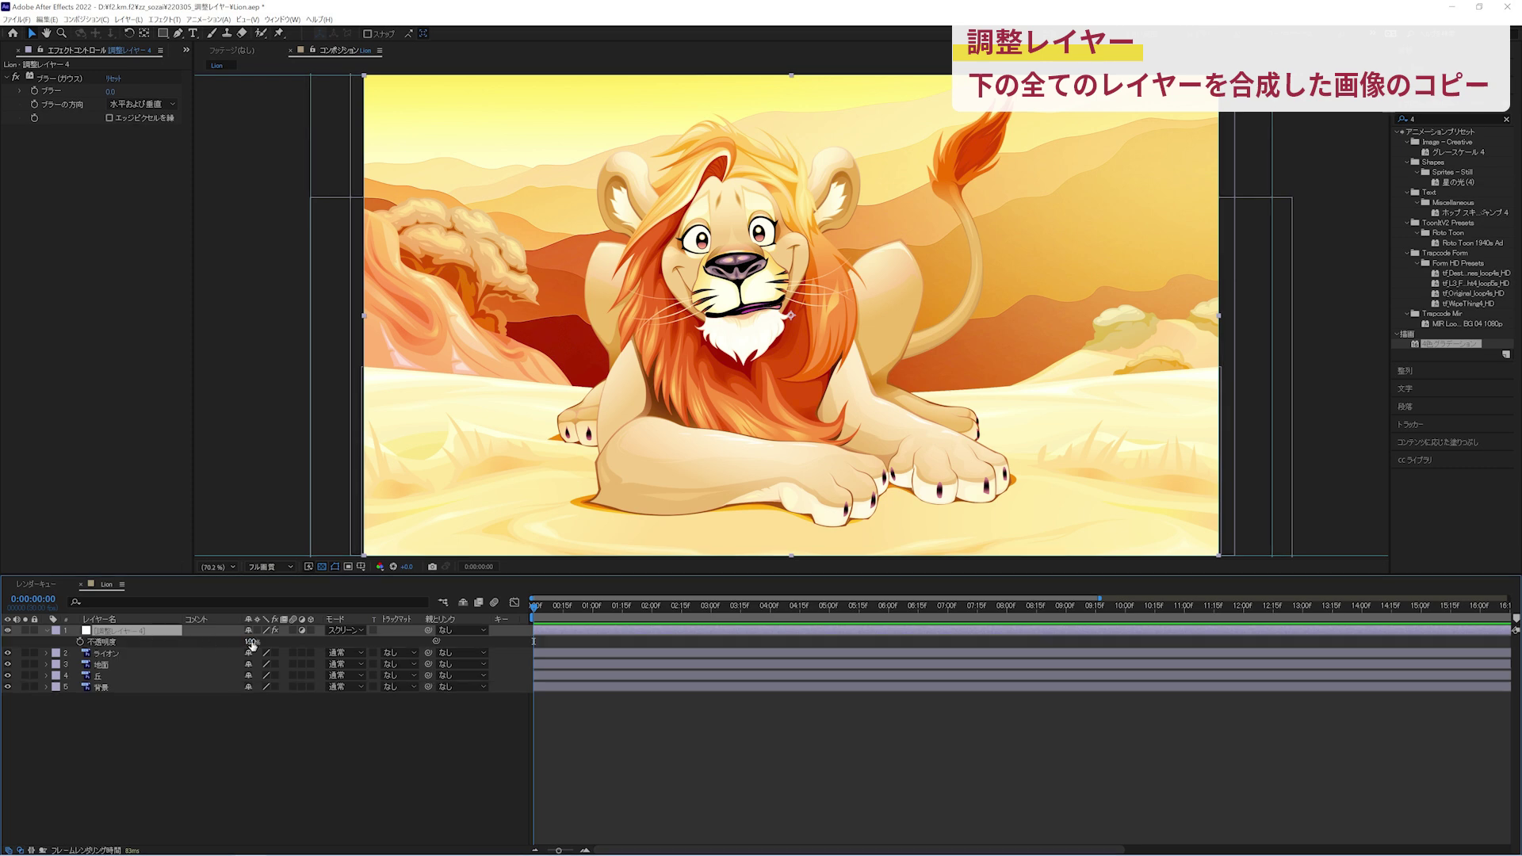
{"action": "left_click_drag", "start_coordinate": [251, 642], "coordinate": [260, 637]}
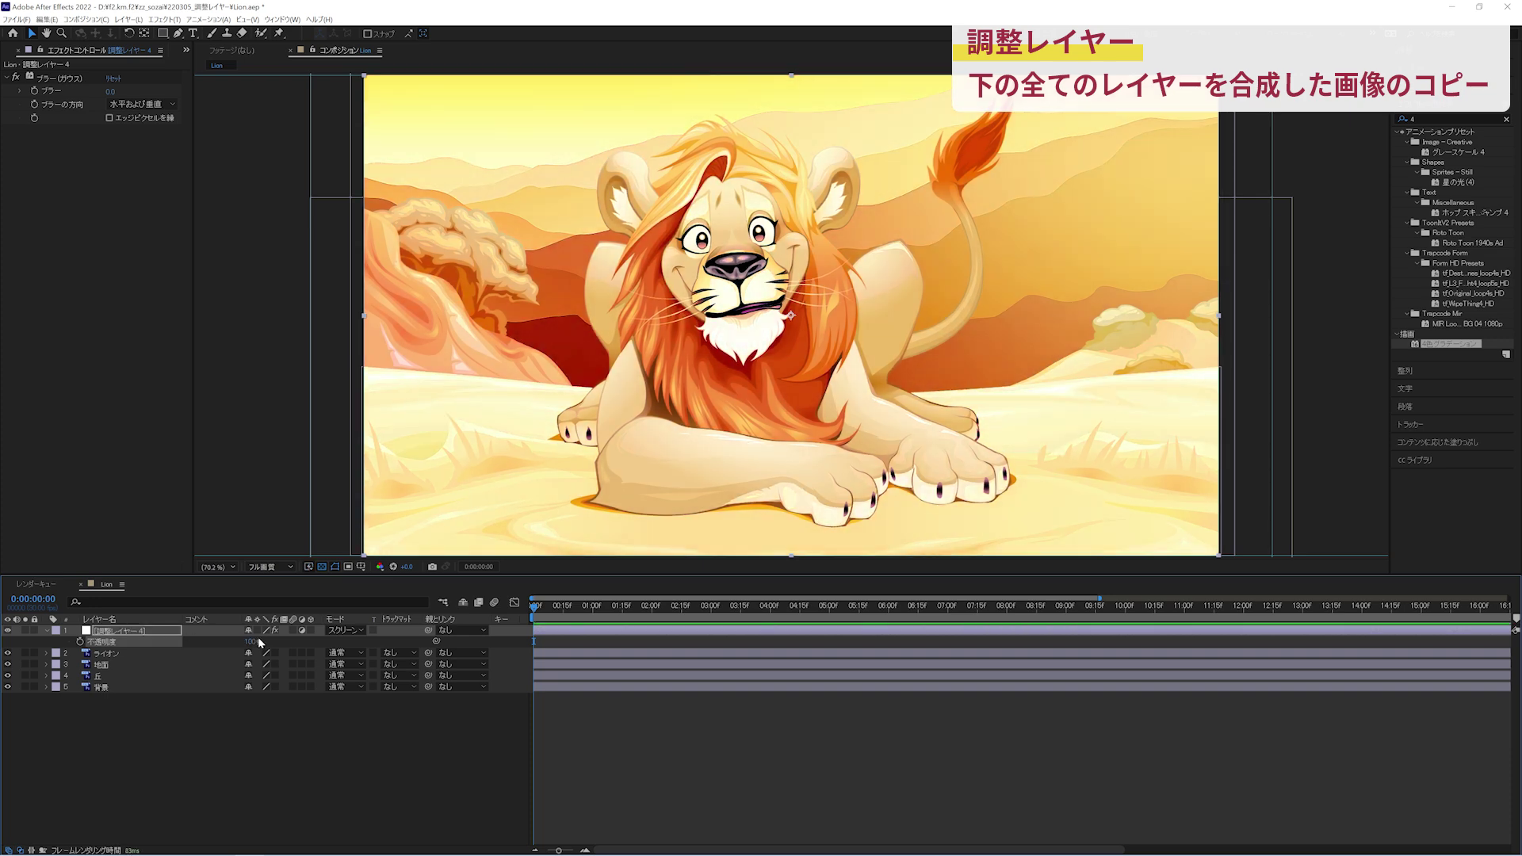
{"action": "left_click", "coordinate": [335, 632]}
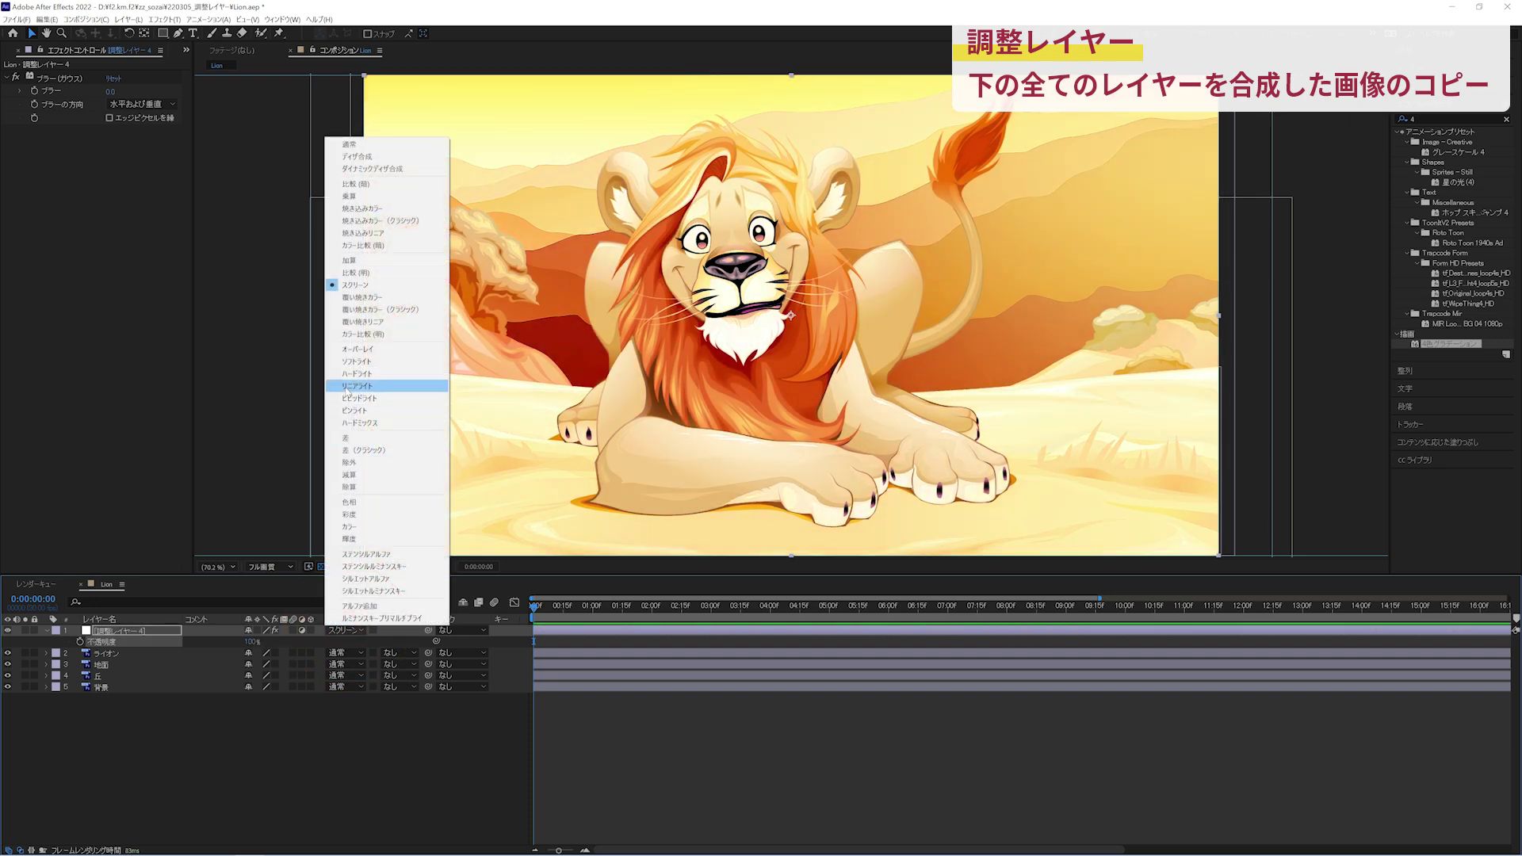
{"action": "left_click", "coordinate": [345, 349]}
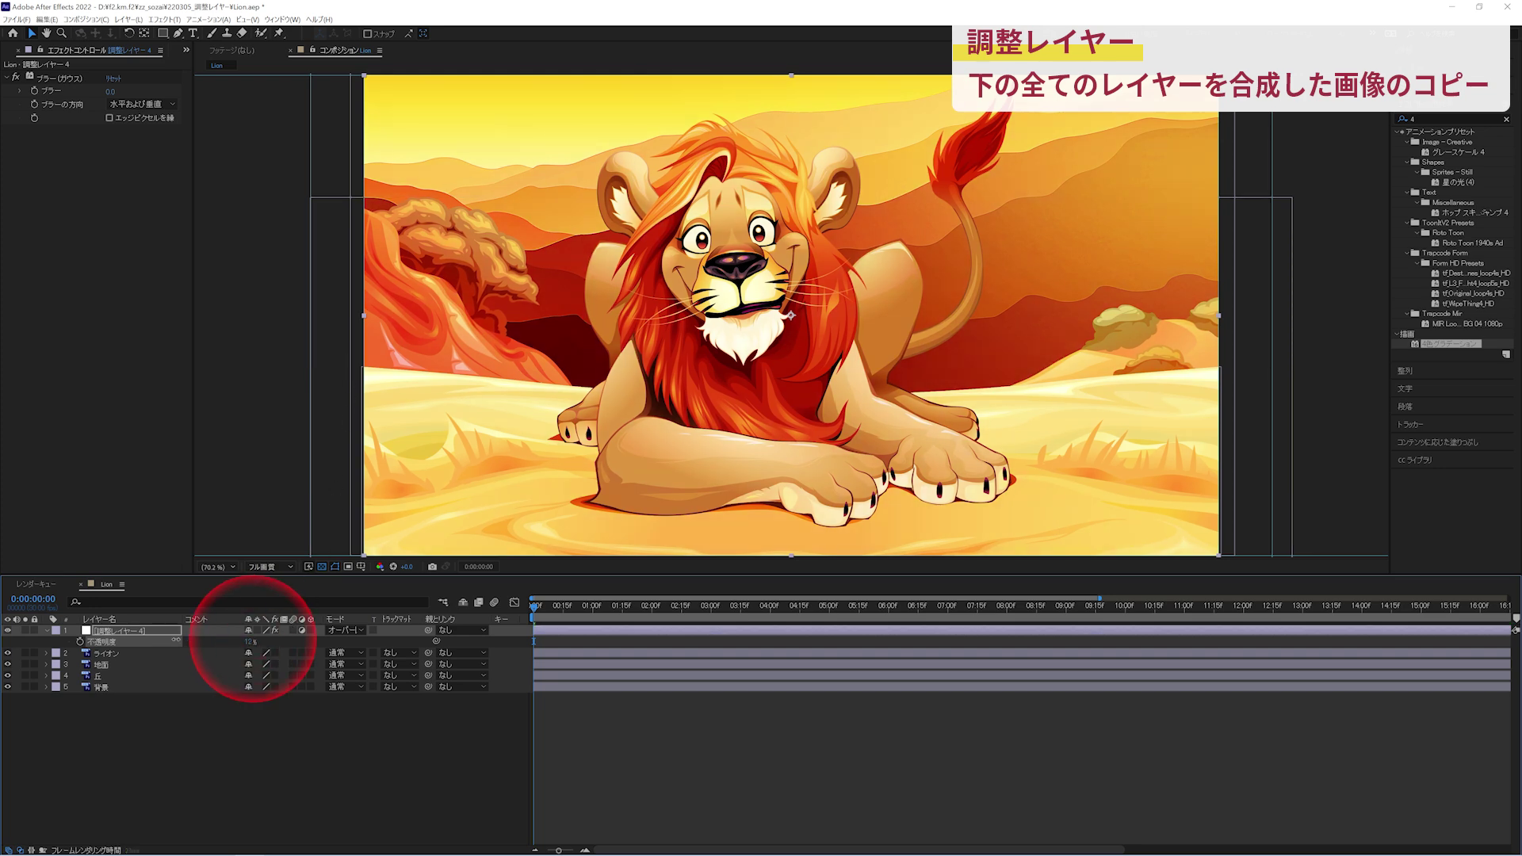
{"action": "mouse_move", "coordinate": [251, 643]}
{"action": "left_mouse_down"}
{"action": "mouse_move", "coordinate": [172, 643]}
{"action": "mouse_move", "coordinate": [210, 641]}
{"action": "left_mouse_up"}
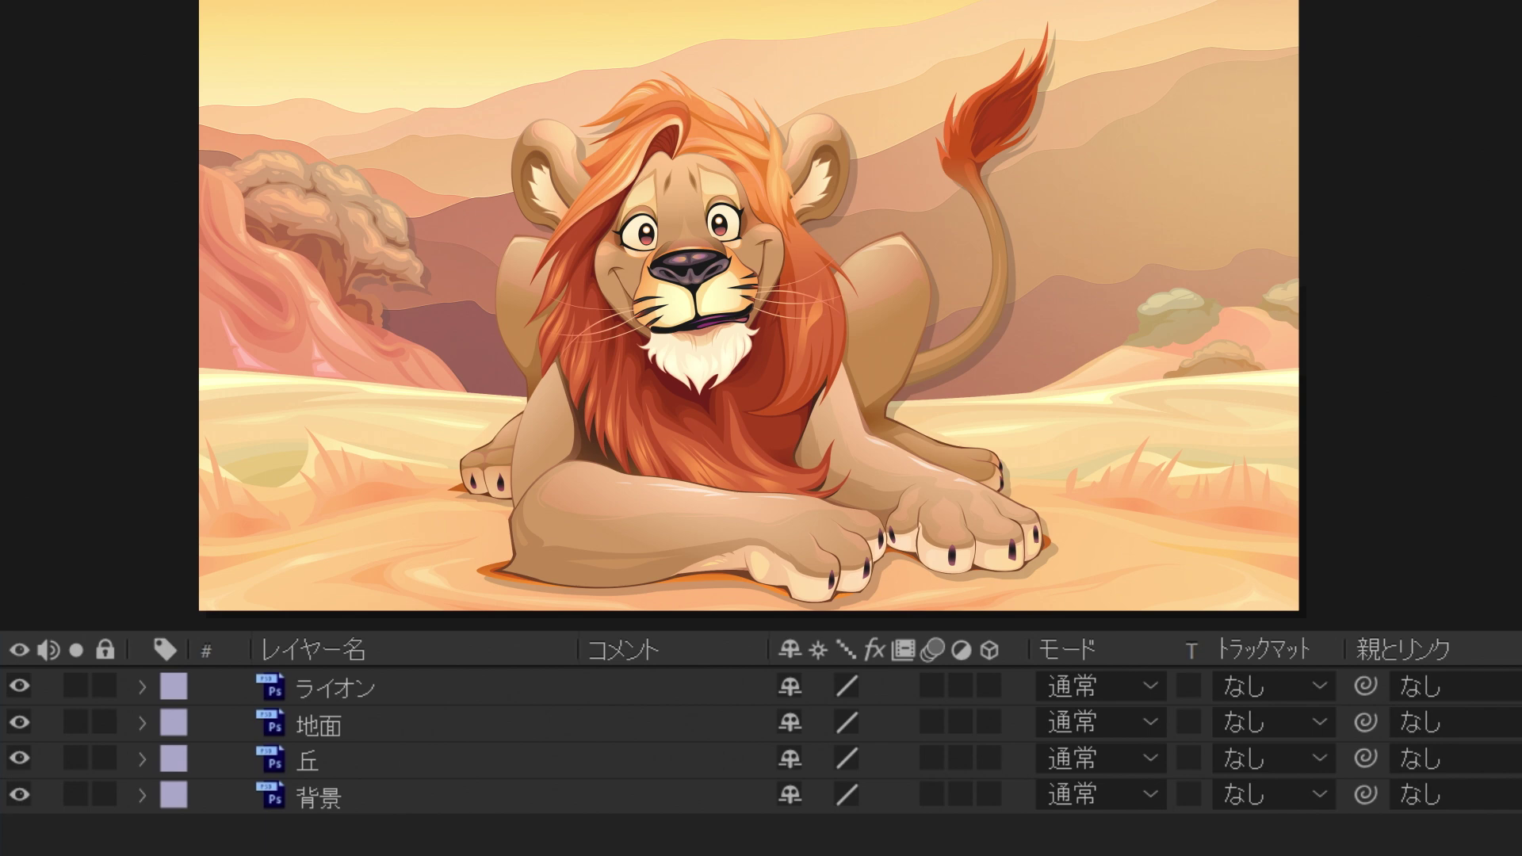